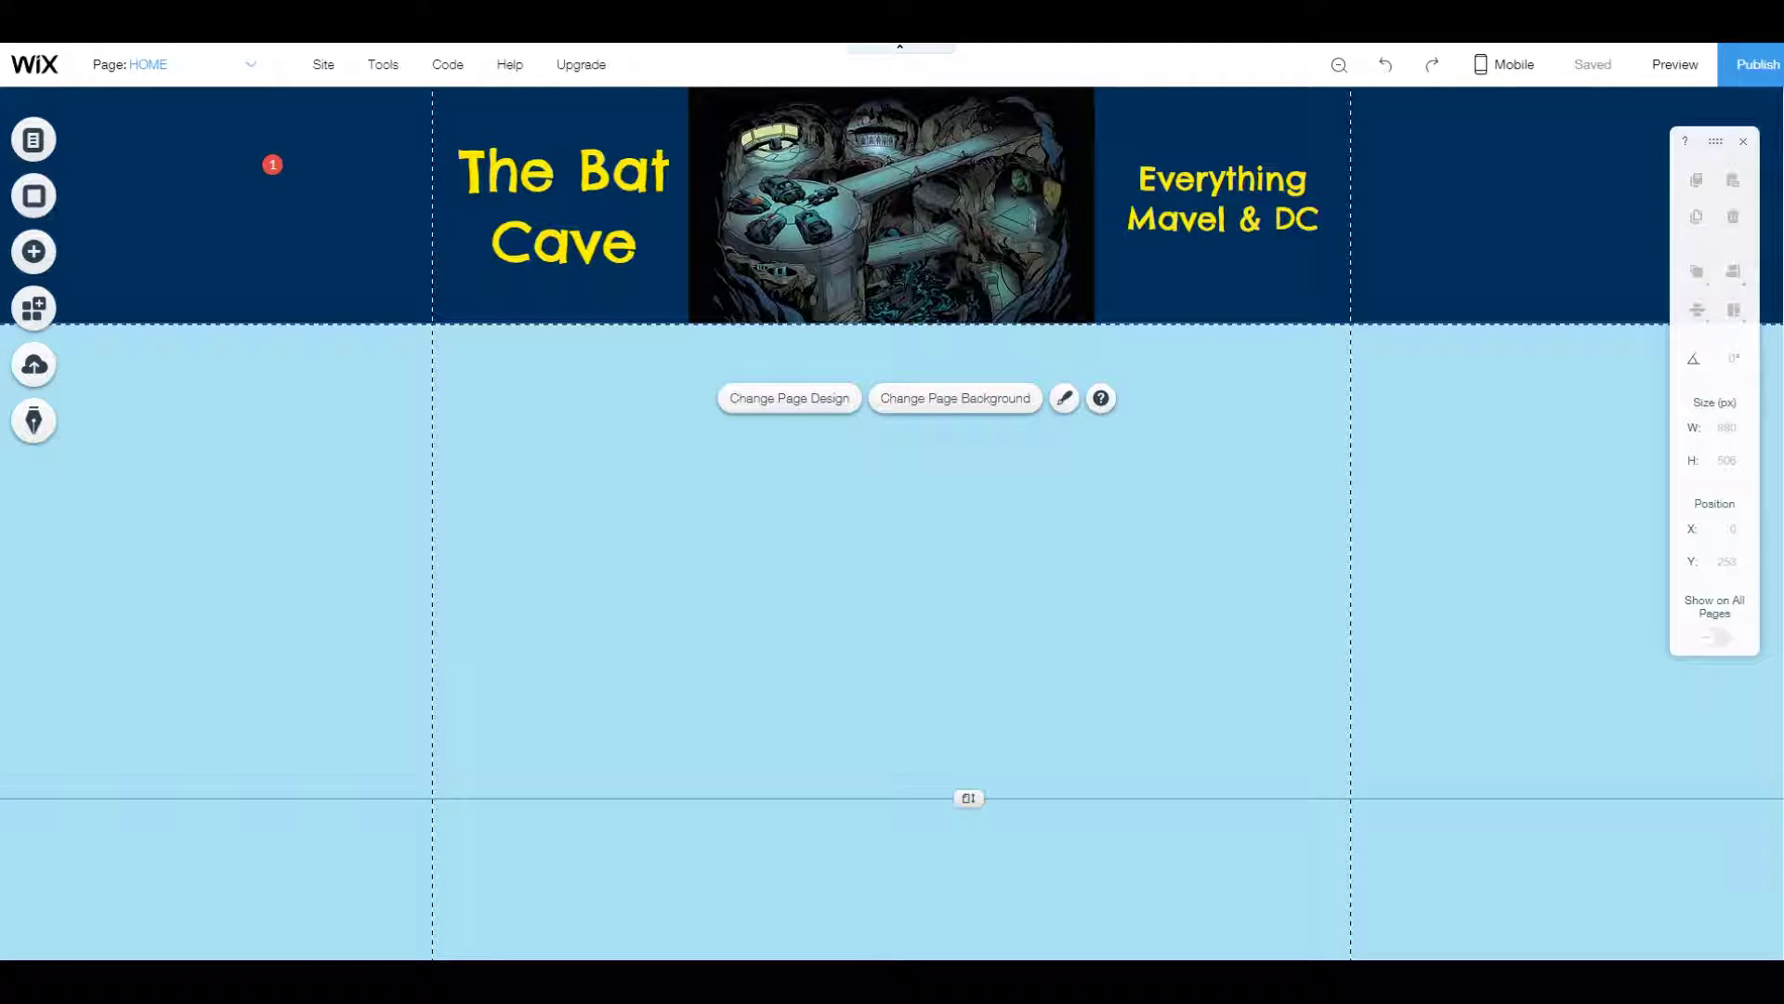
# Extend the home page height a few pixels and save the site.
pyautogui.moveTo(969, 797); pyautogui.dragTo(969, 792)
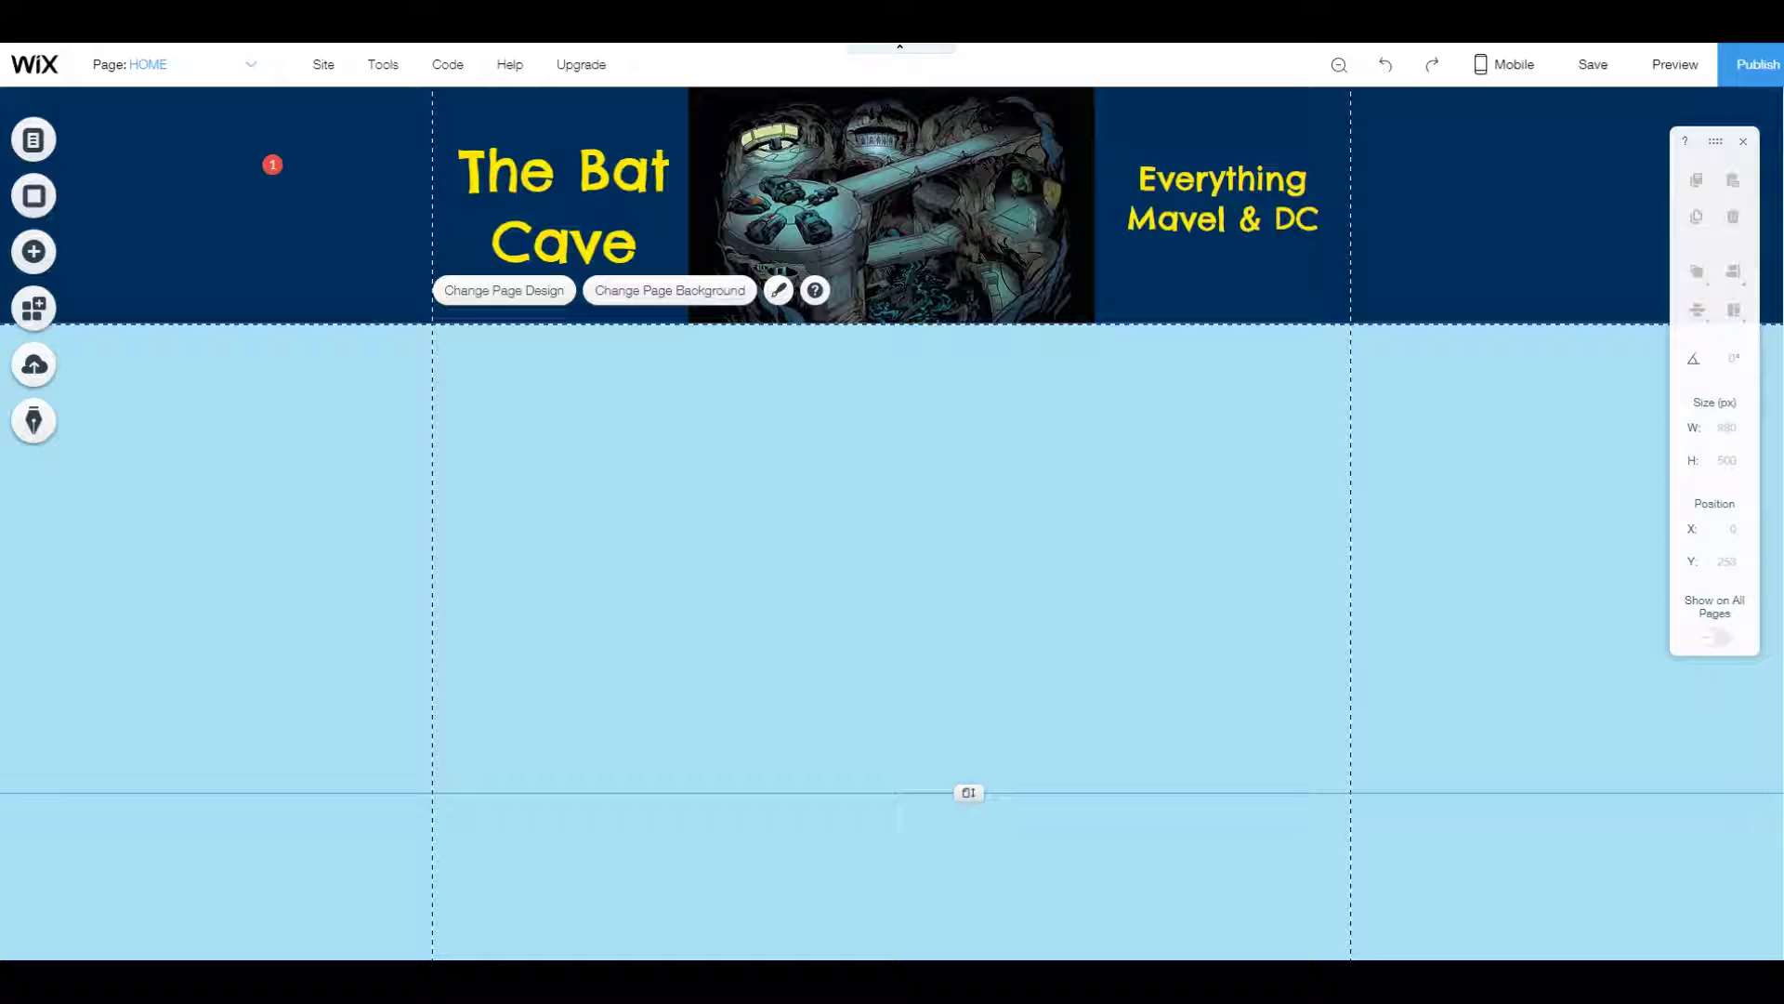
pyautogui.hotkey('ctrl', 's')
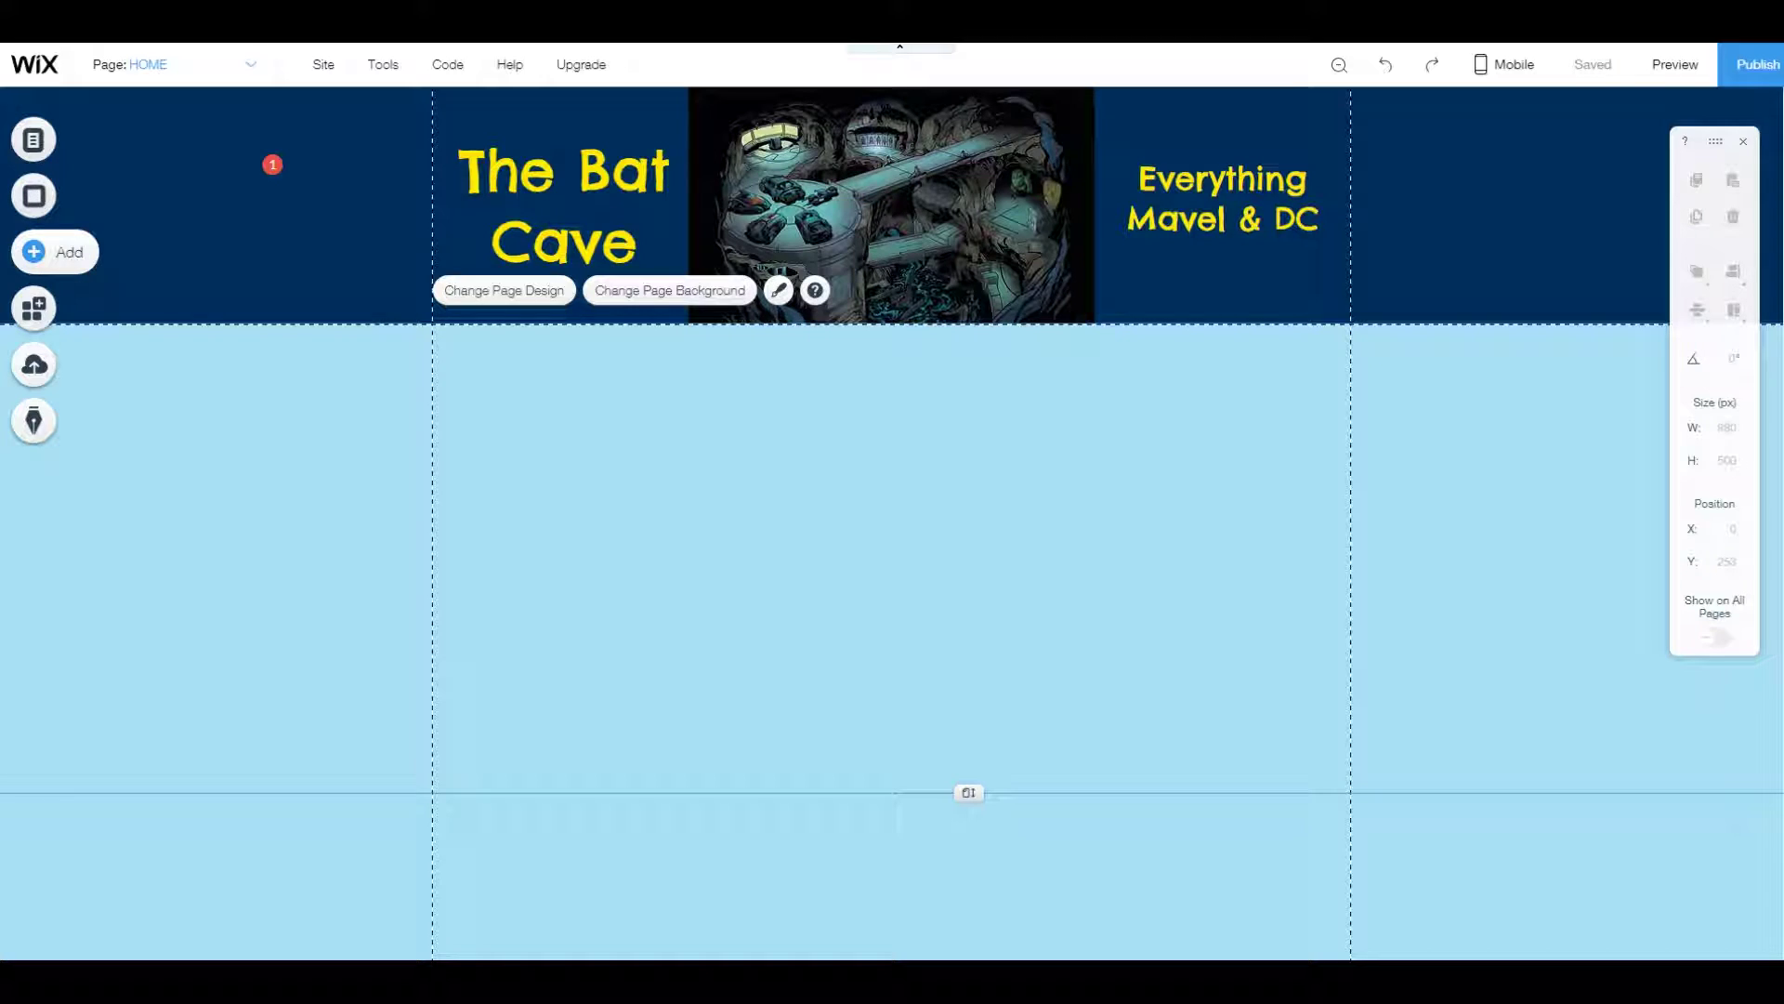
# Add a Heading 1 text box and replace its placeholder with the contact e-mail address.
pyautogui.click(34, 251)
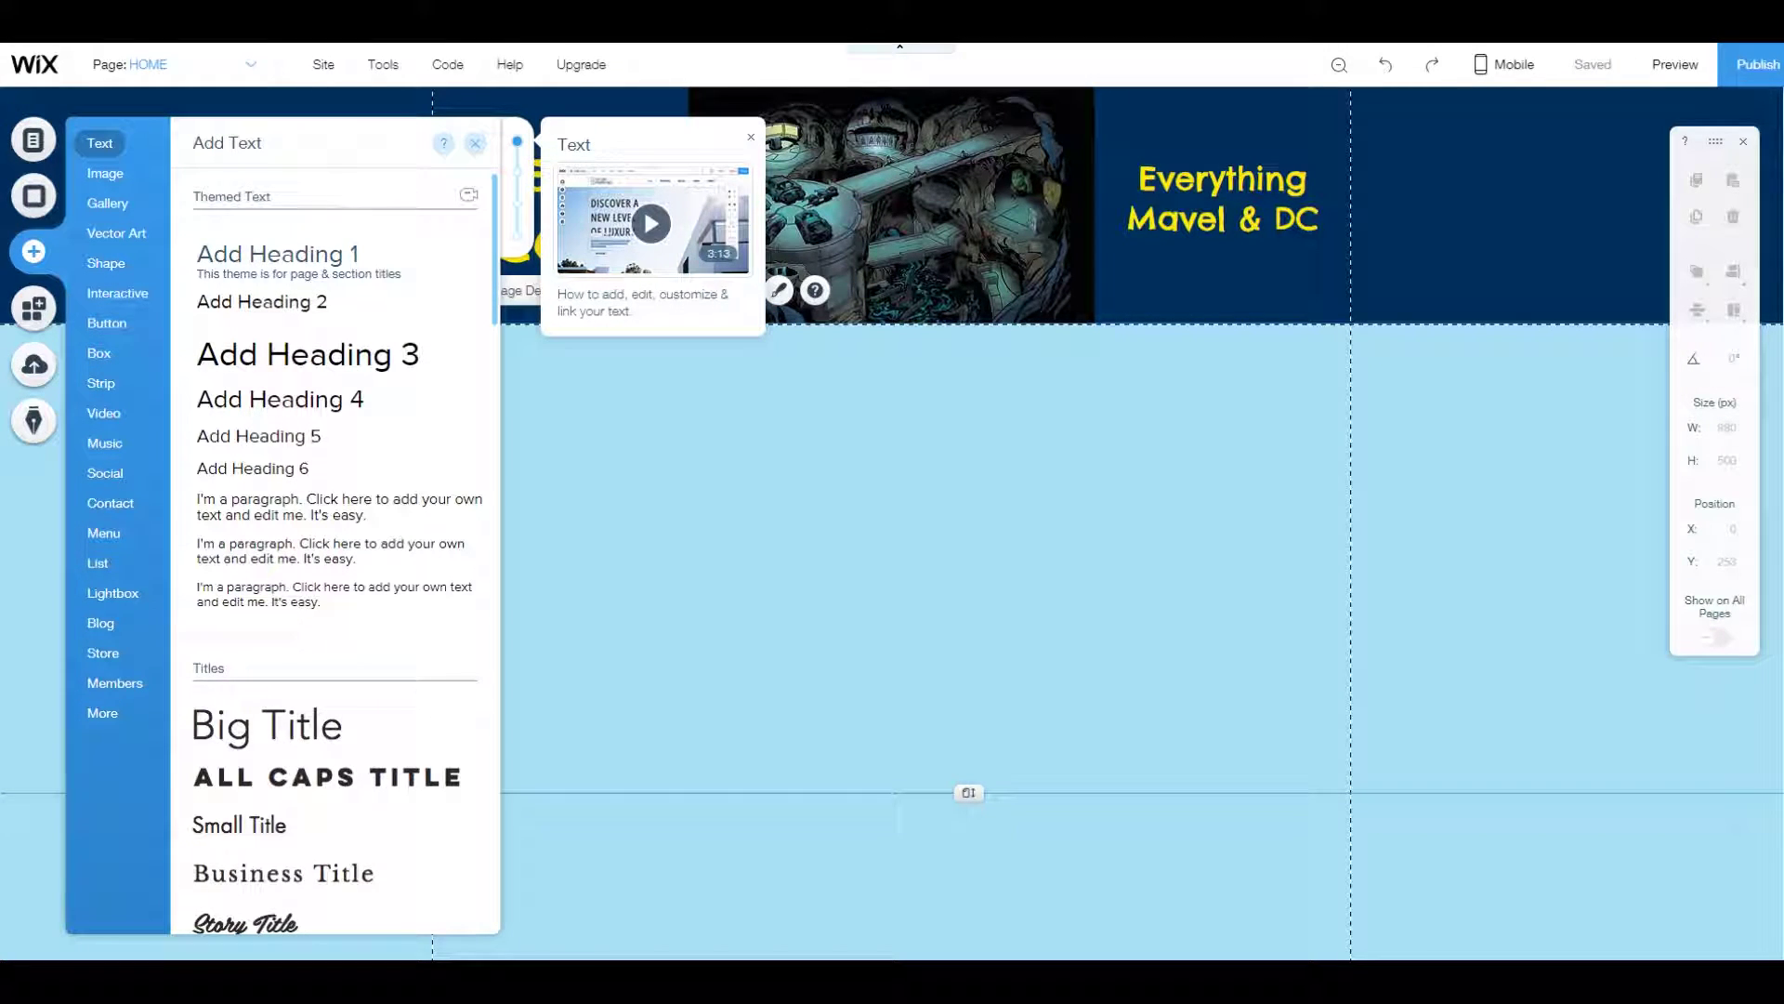
pyautogui.click(277, 254)
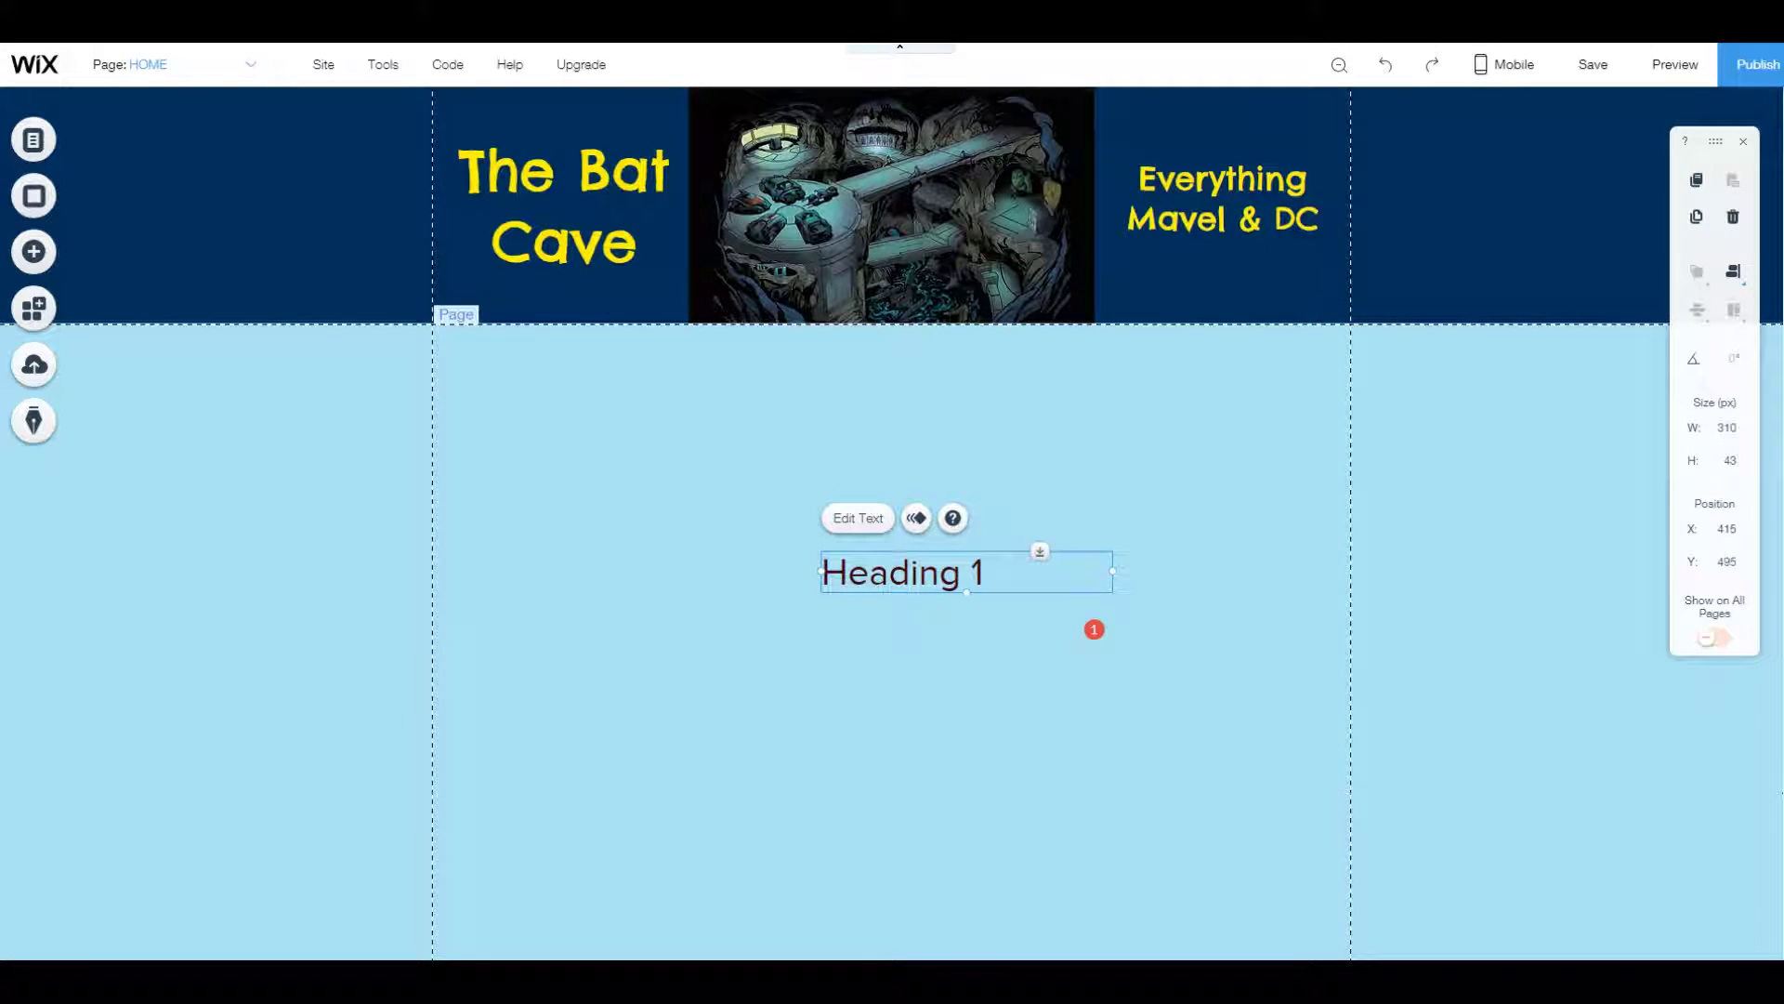
pyautogui.click(892, 571)
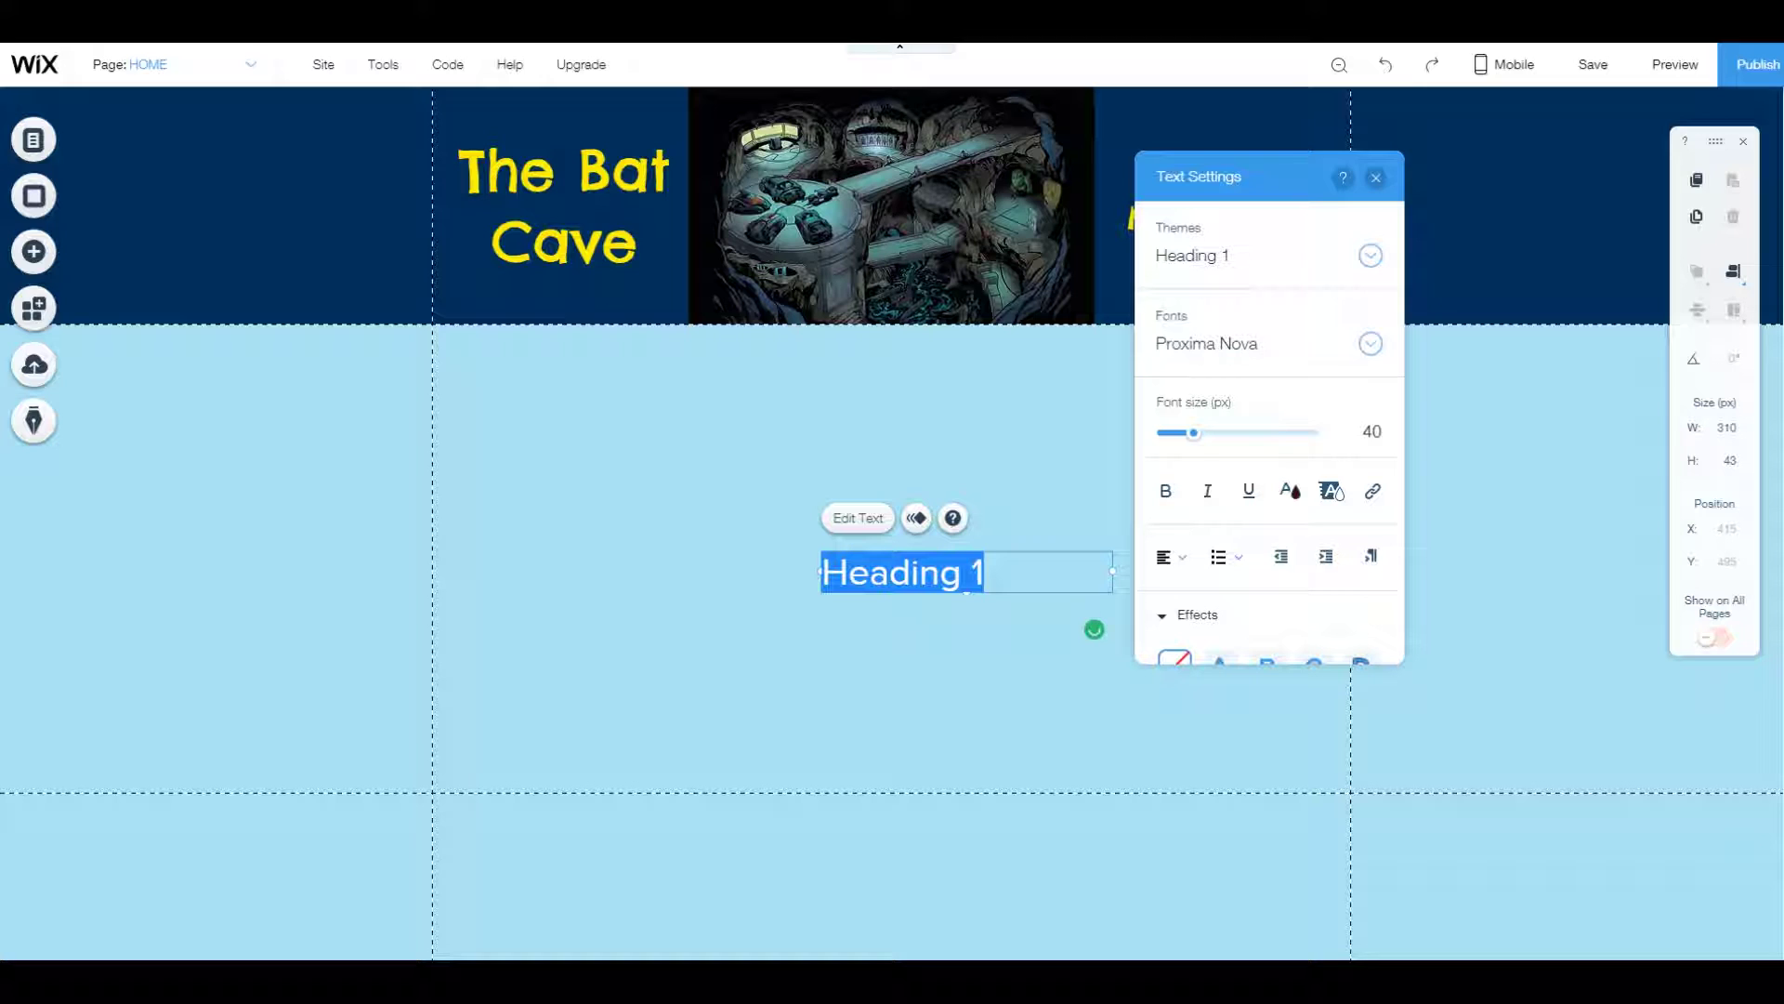
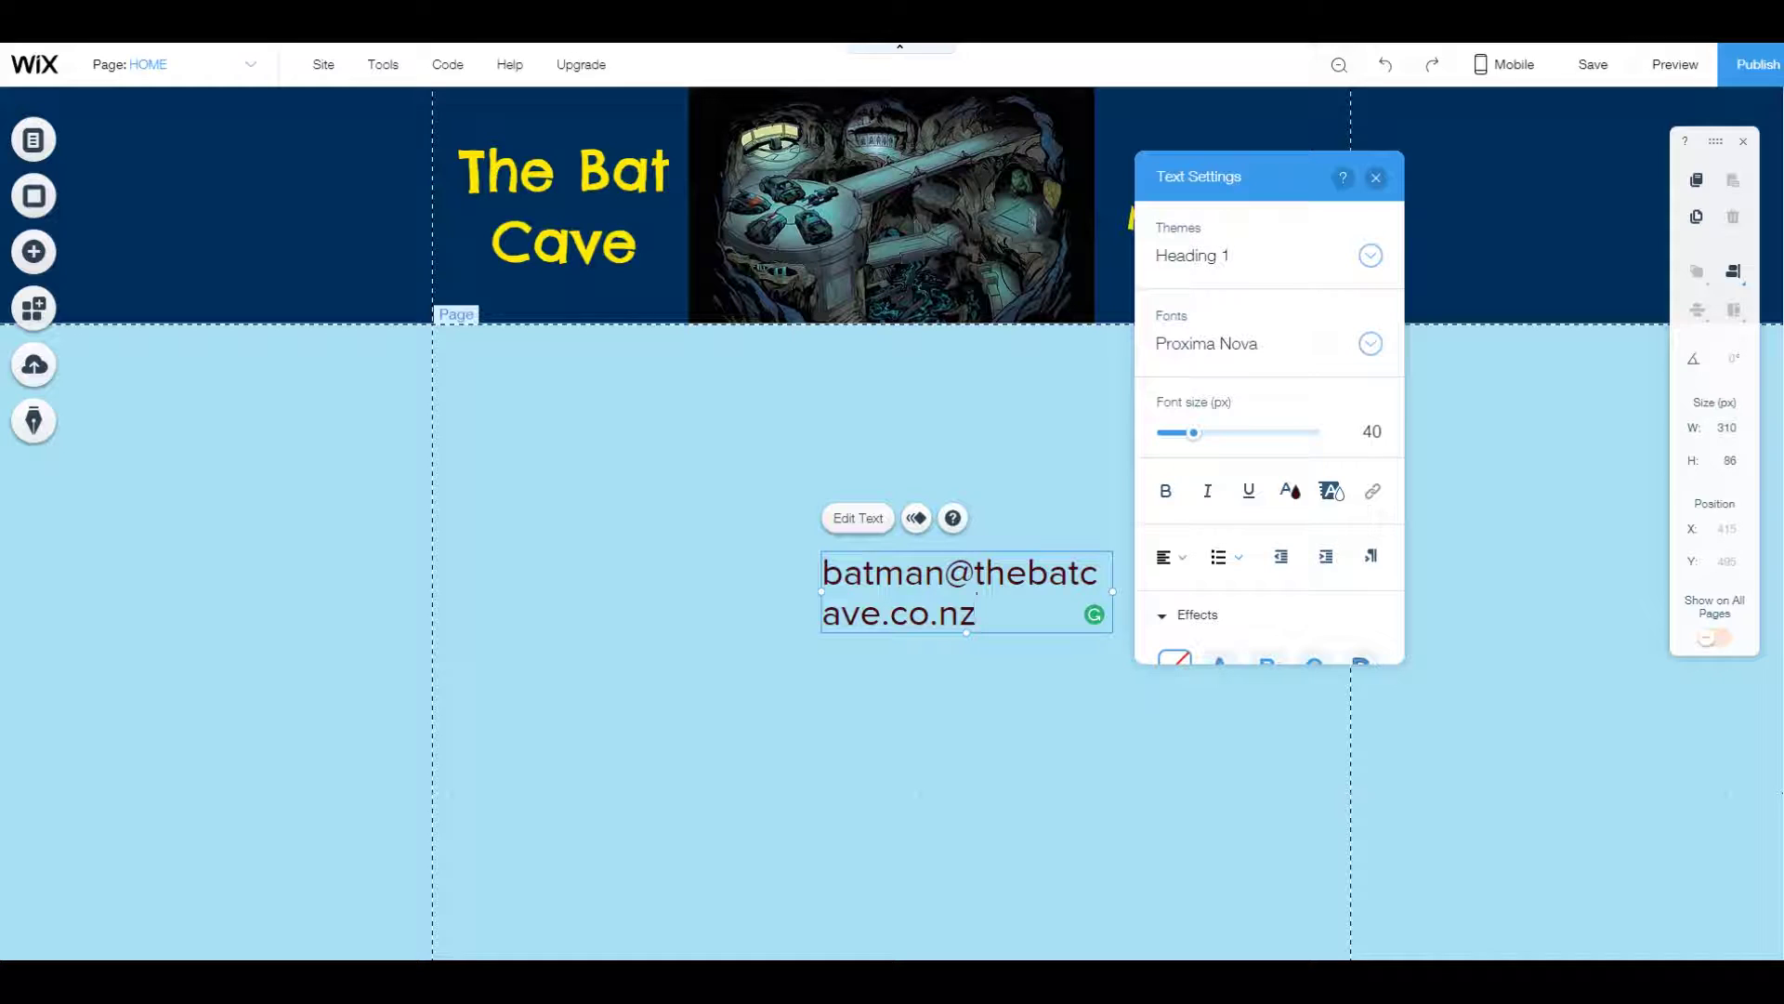
pyautogui.hotkey('ctrl', 'a')
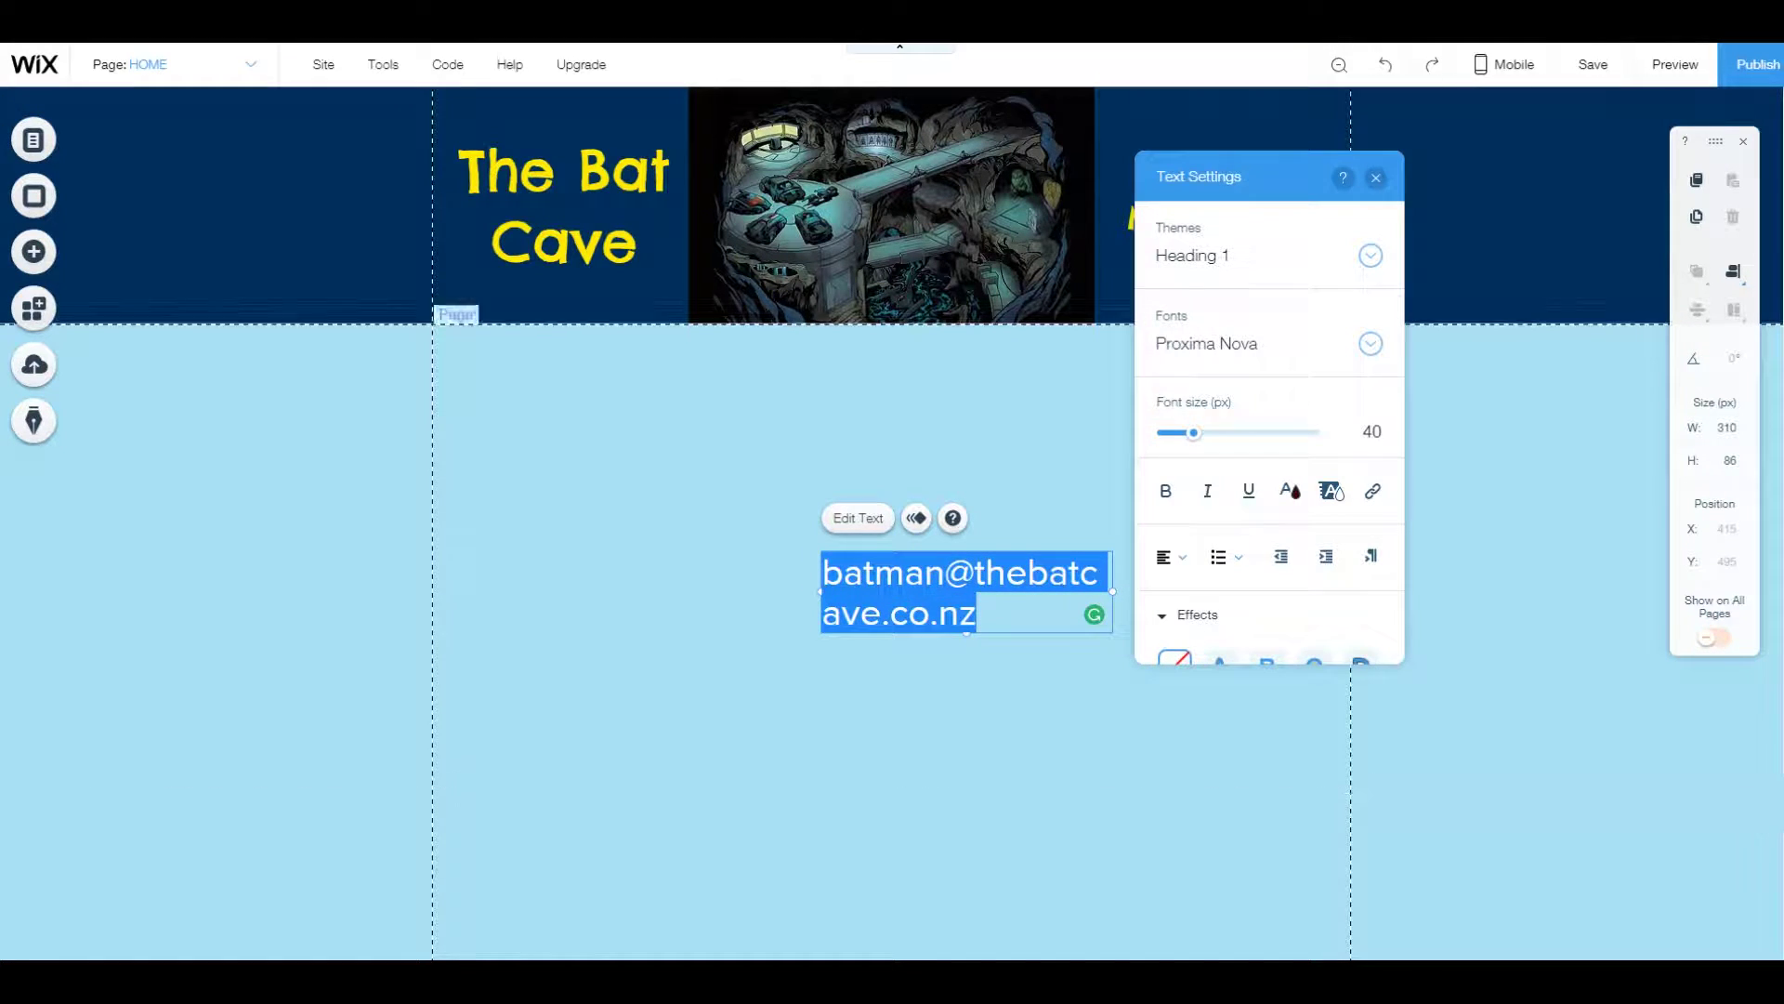
# Colour the e-mail text black and squeeze its box to 40 px wide so letters stack.
pyautogui.click(1289, 490)
pyautogui.click(1222, 361)
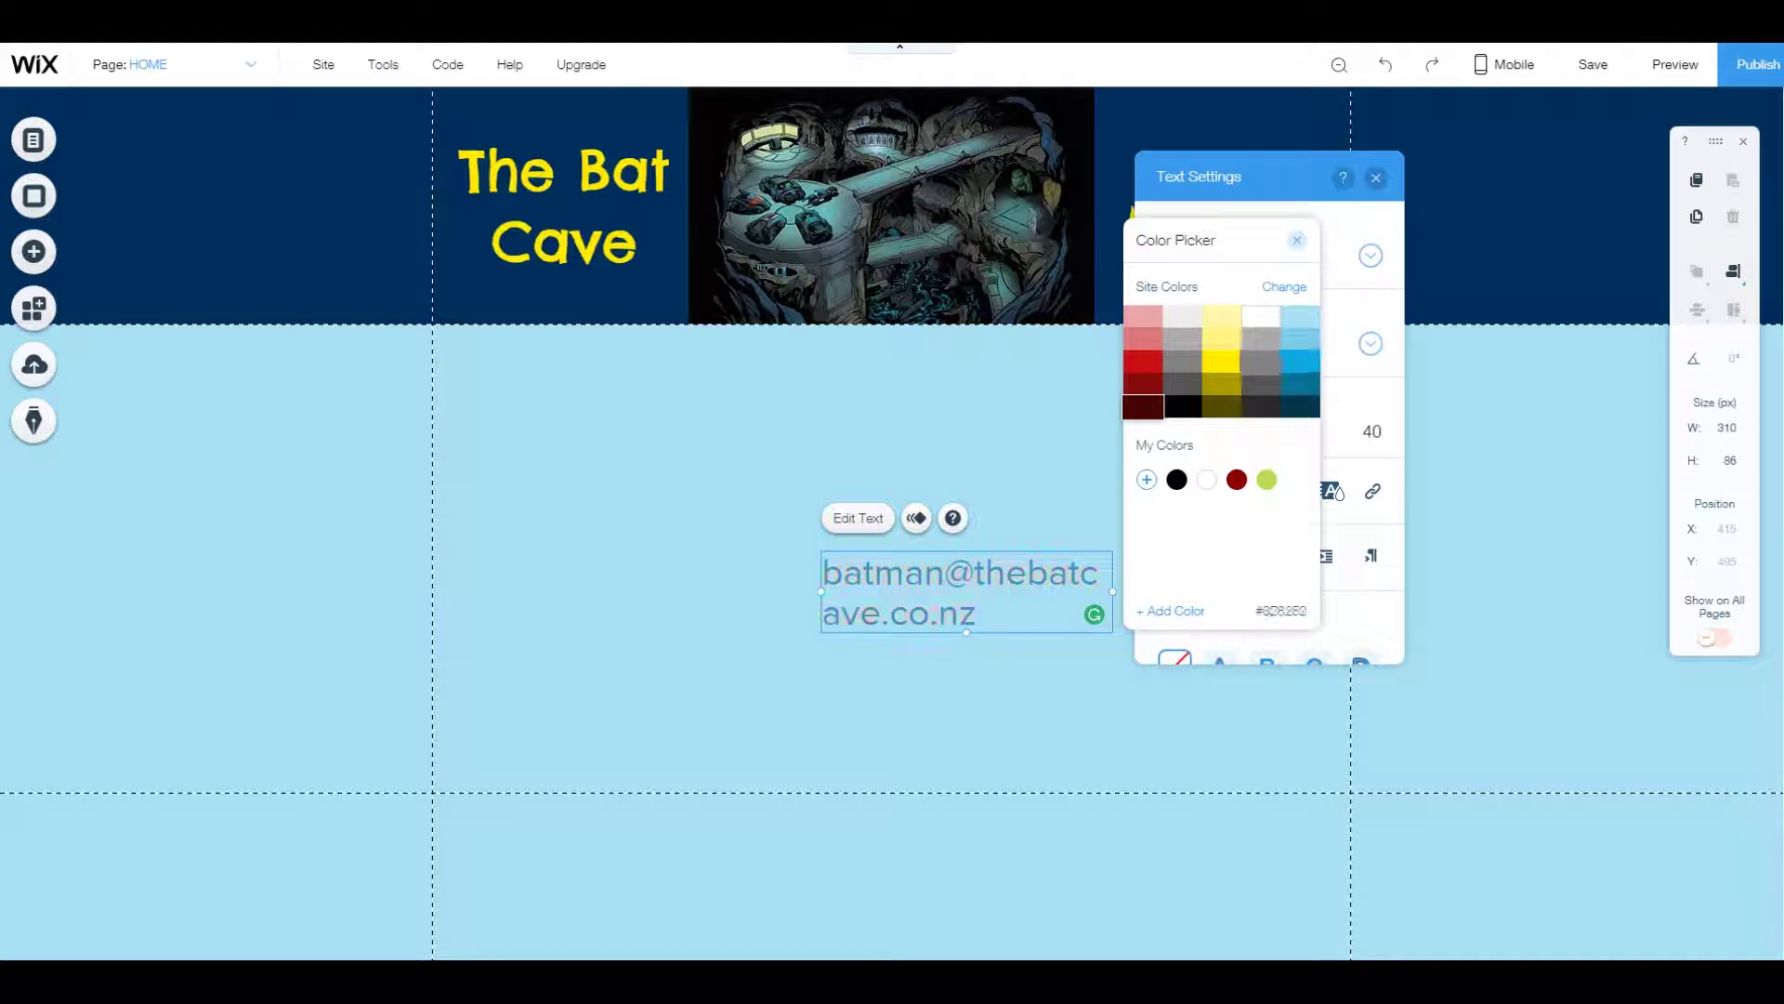
pyautogui.click(1183, 362)
pyautogui.click(1184, 406)
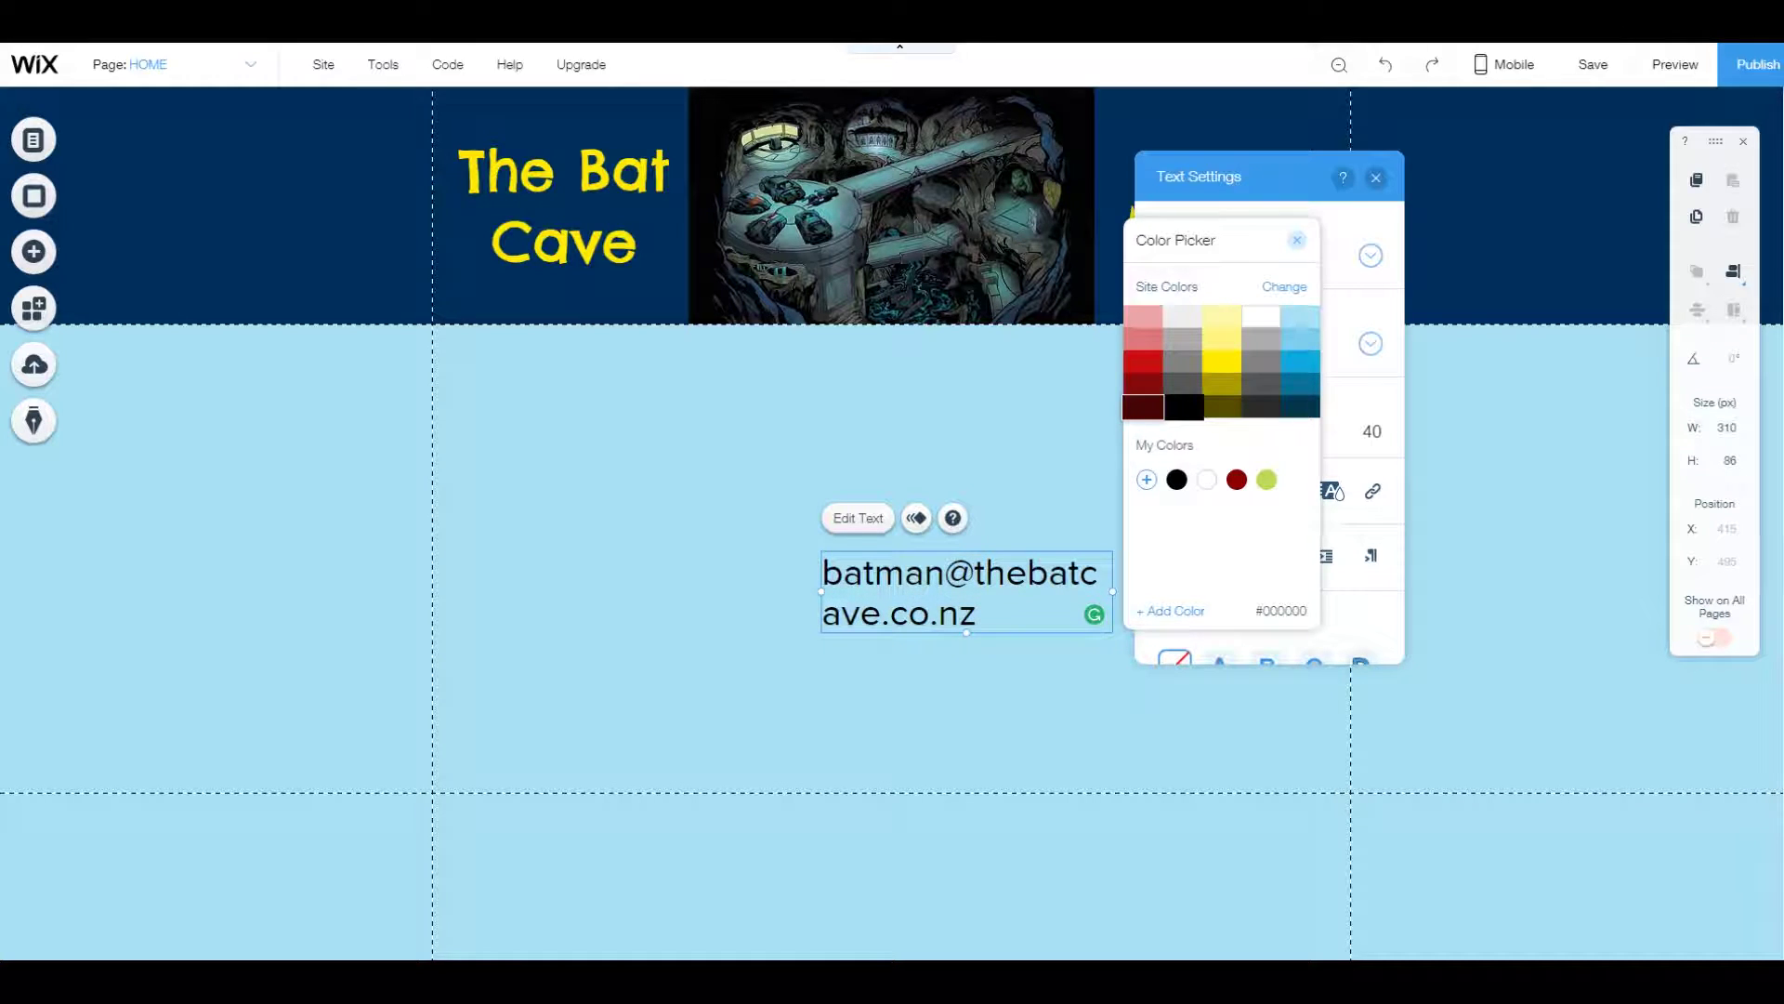
pyautogui.click(1143, 362)
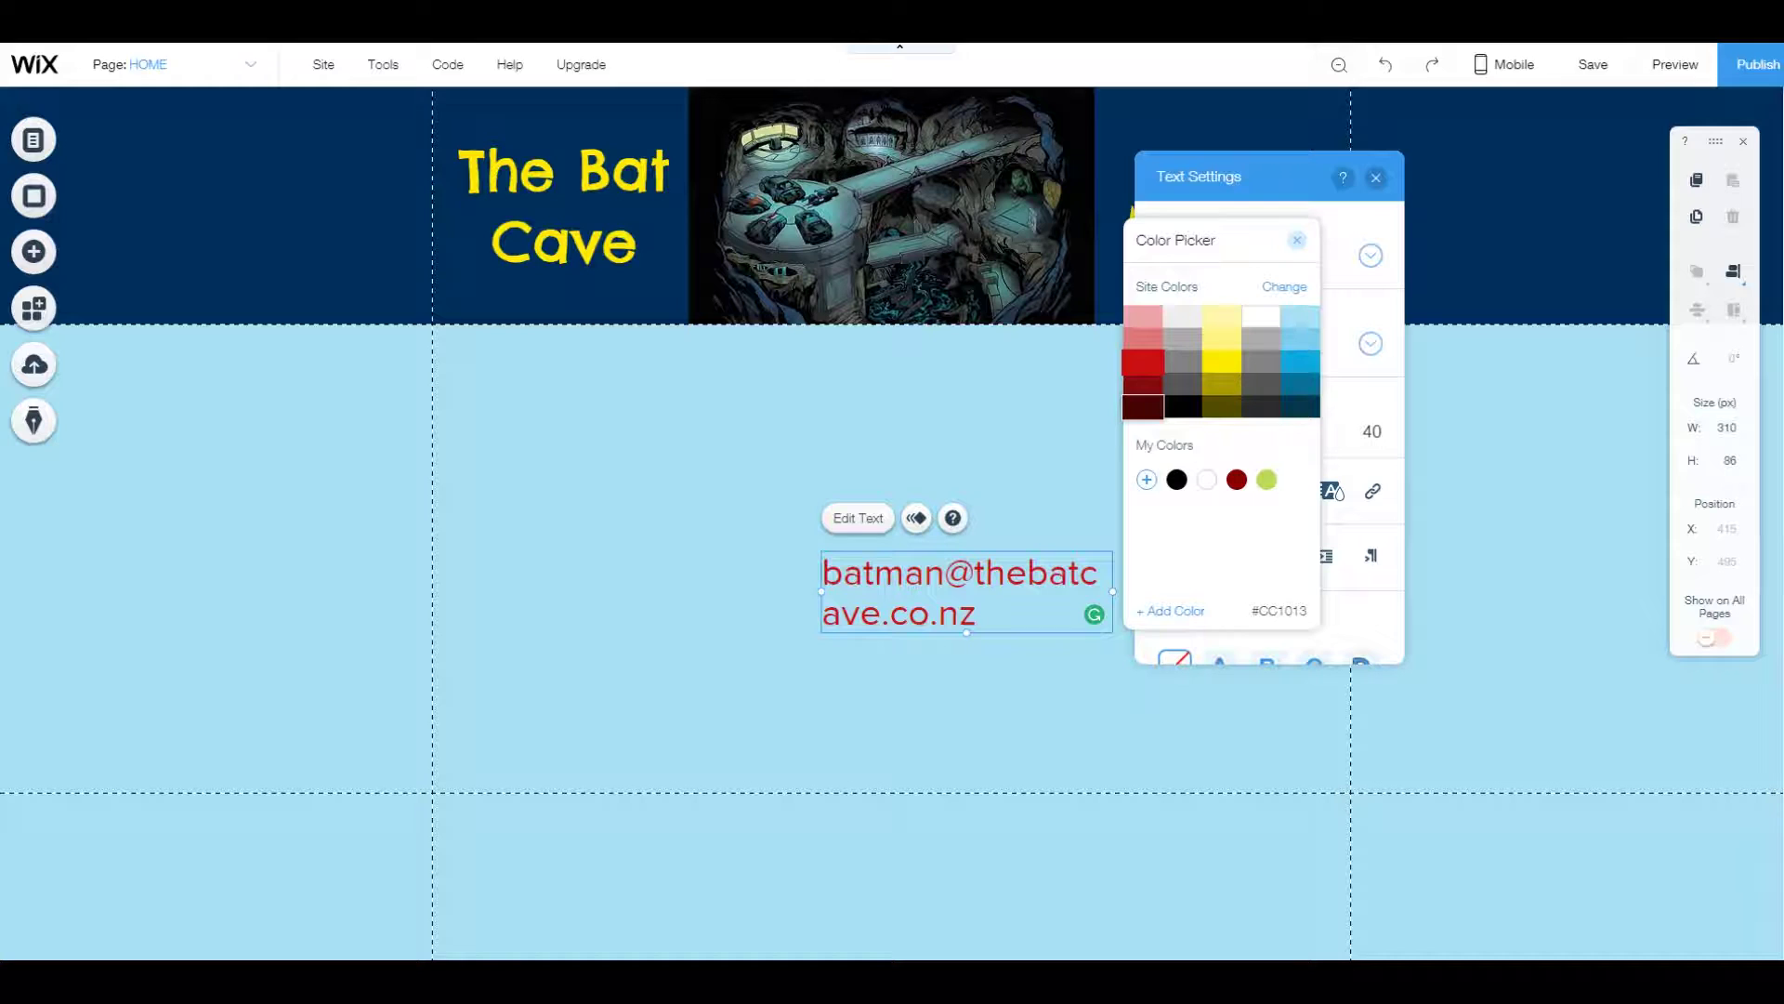
pyautogui.click(1183, 407)
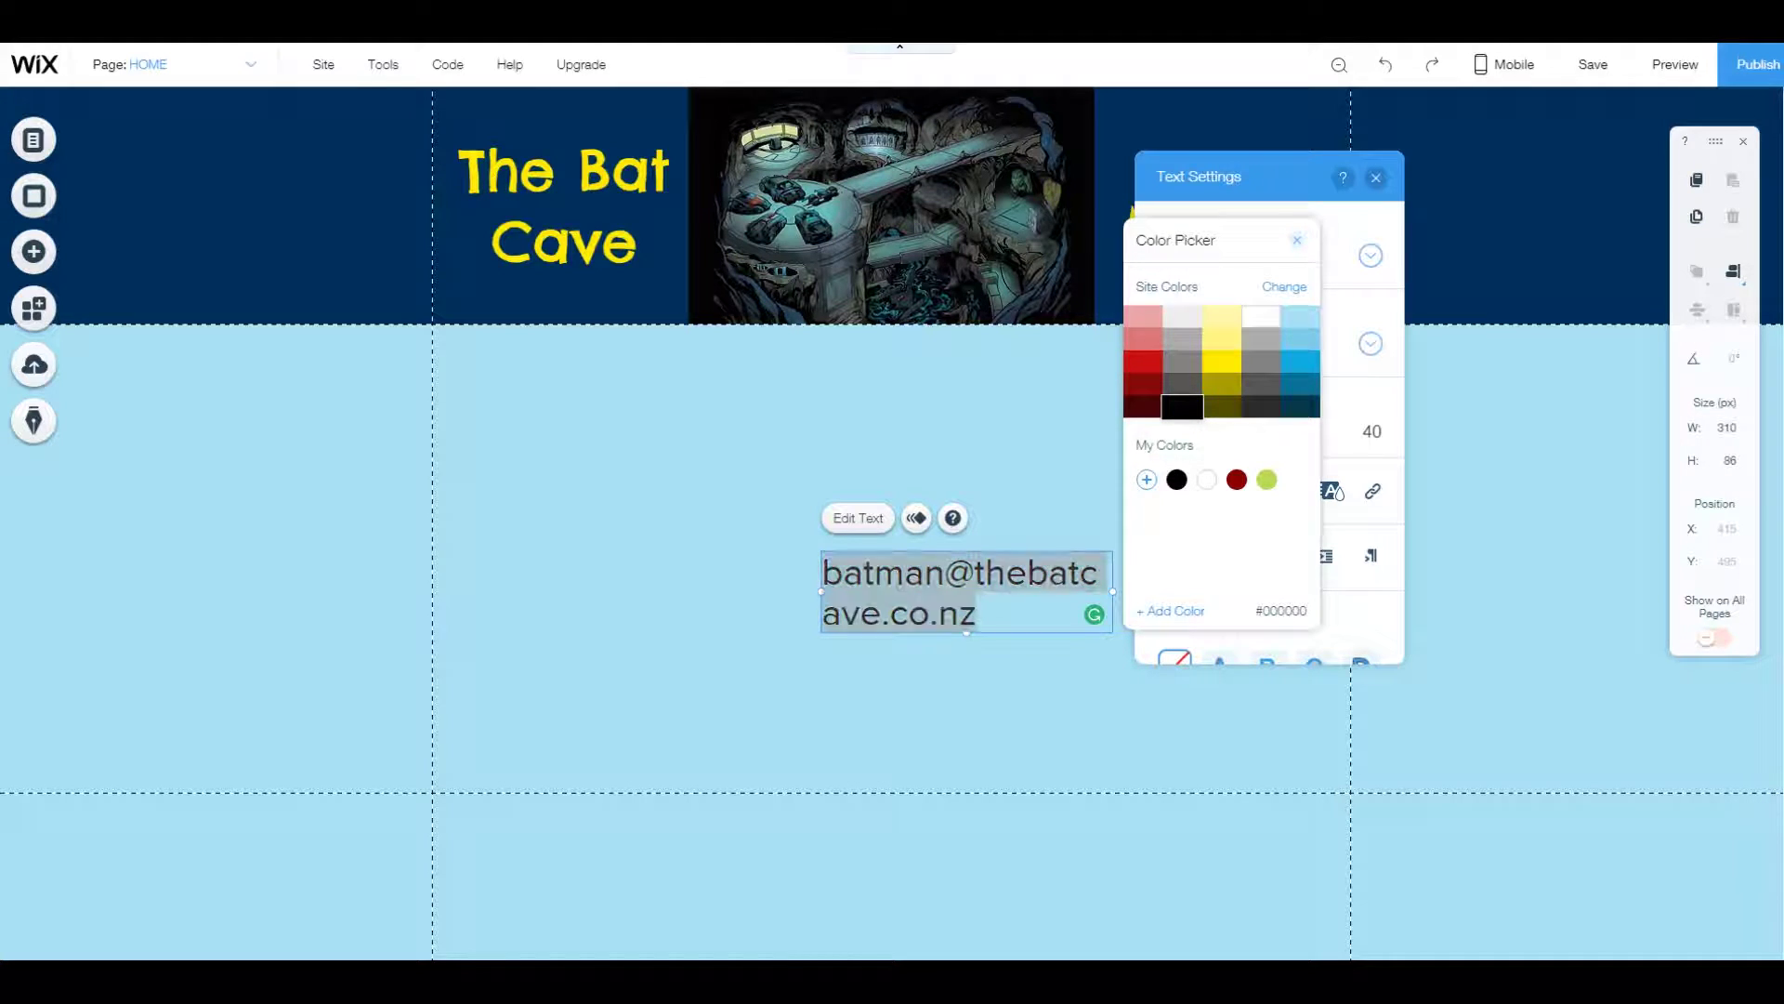
pyautogui.click(1297, 239)
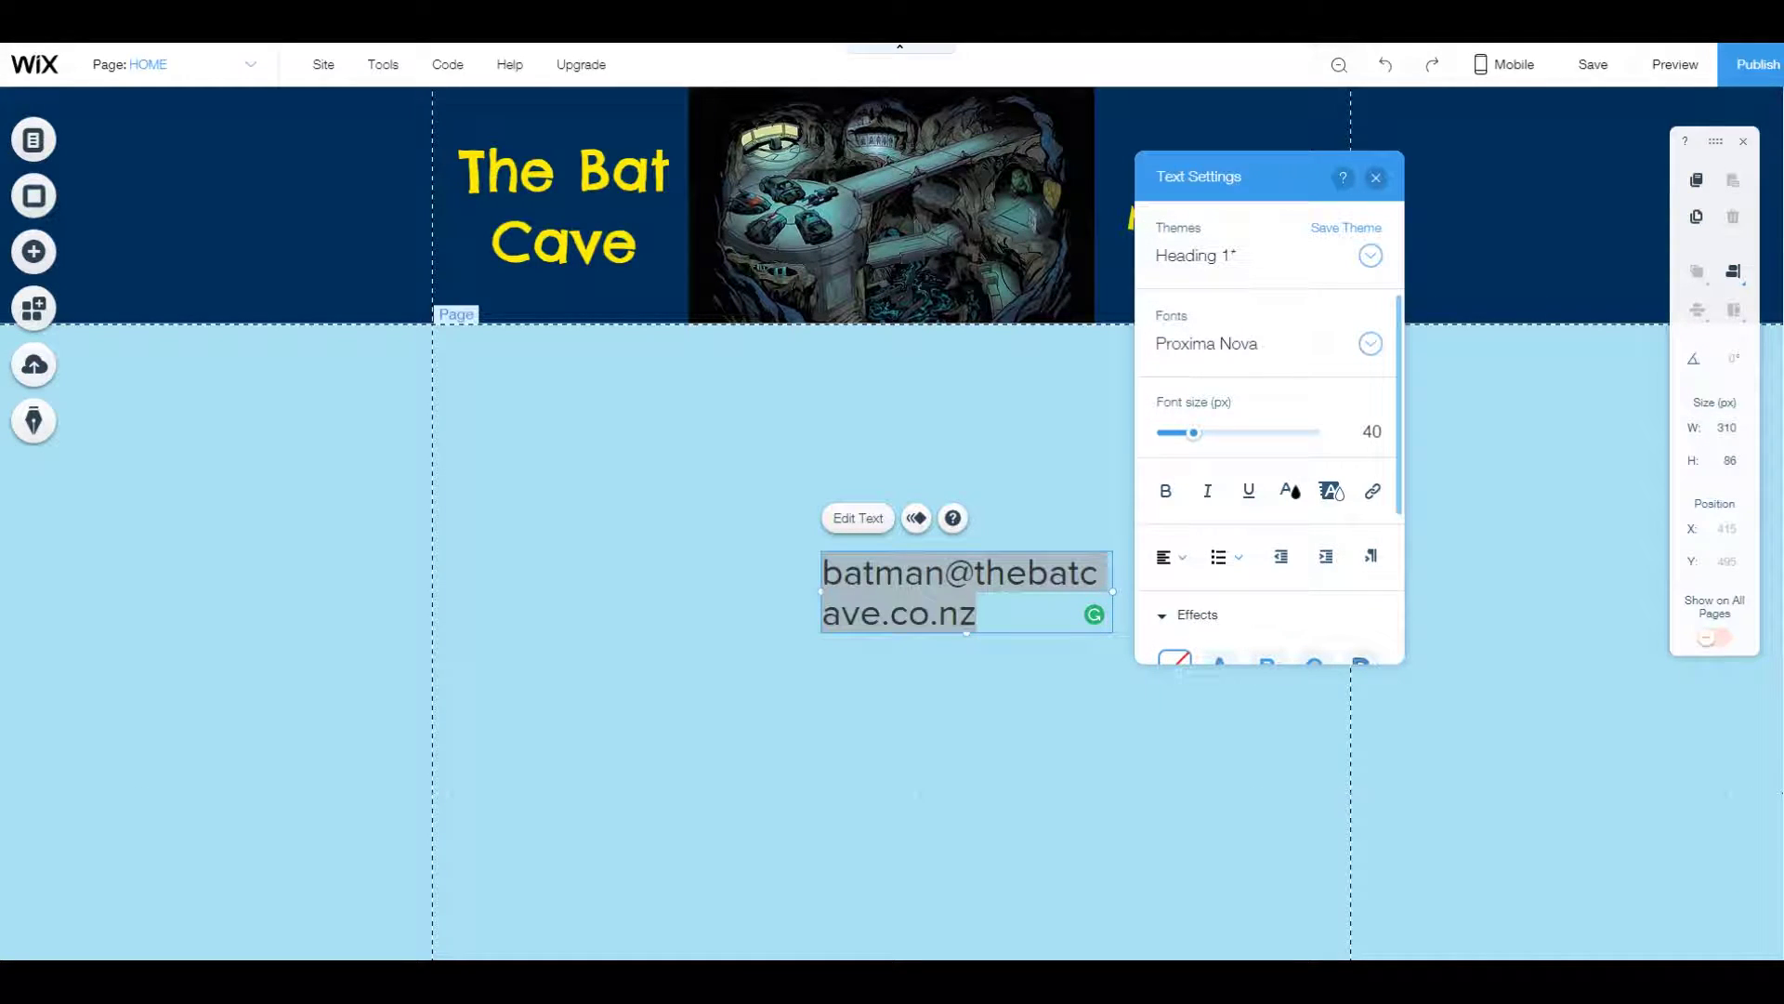
pyautogui.moveTo(1112, 591); pyautogui.dragTo(859, 591)
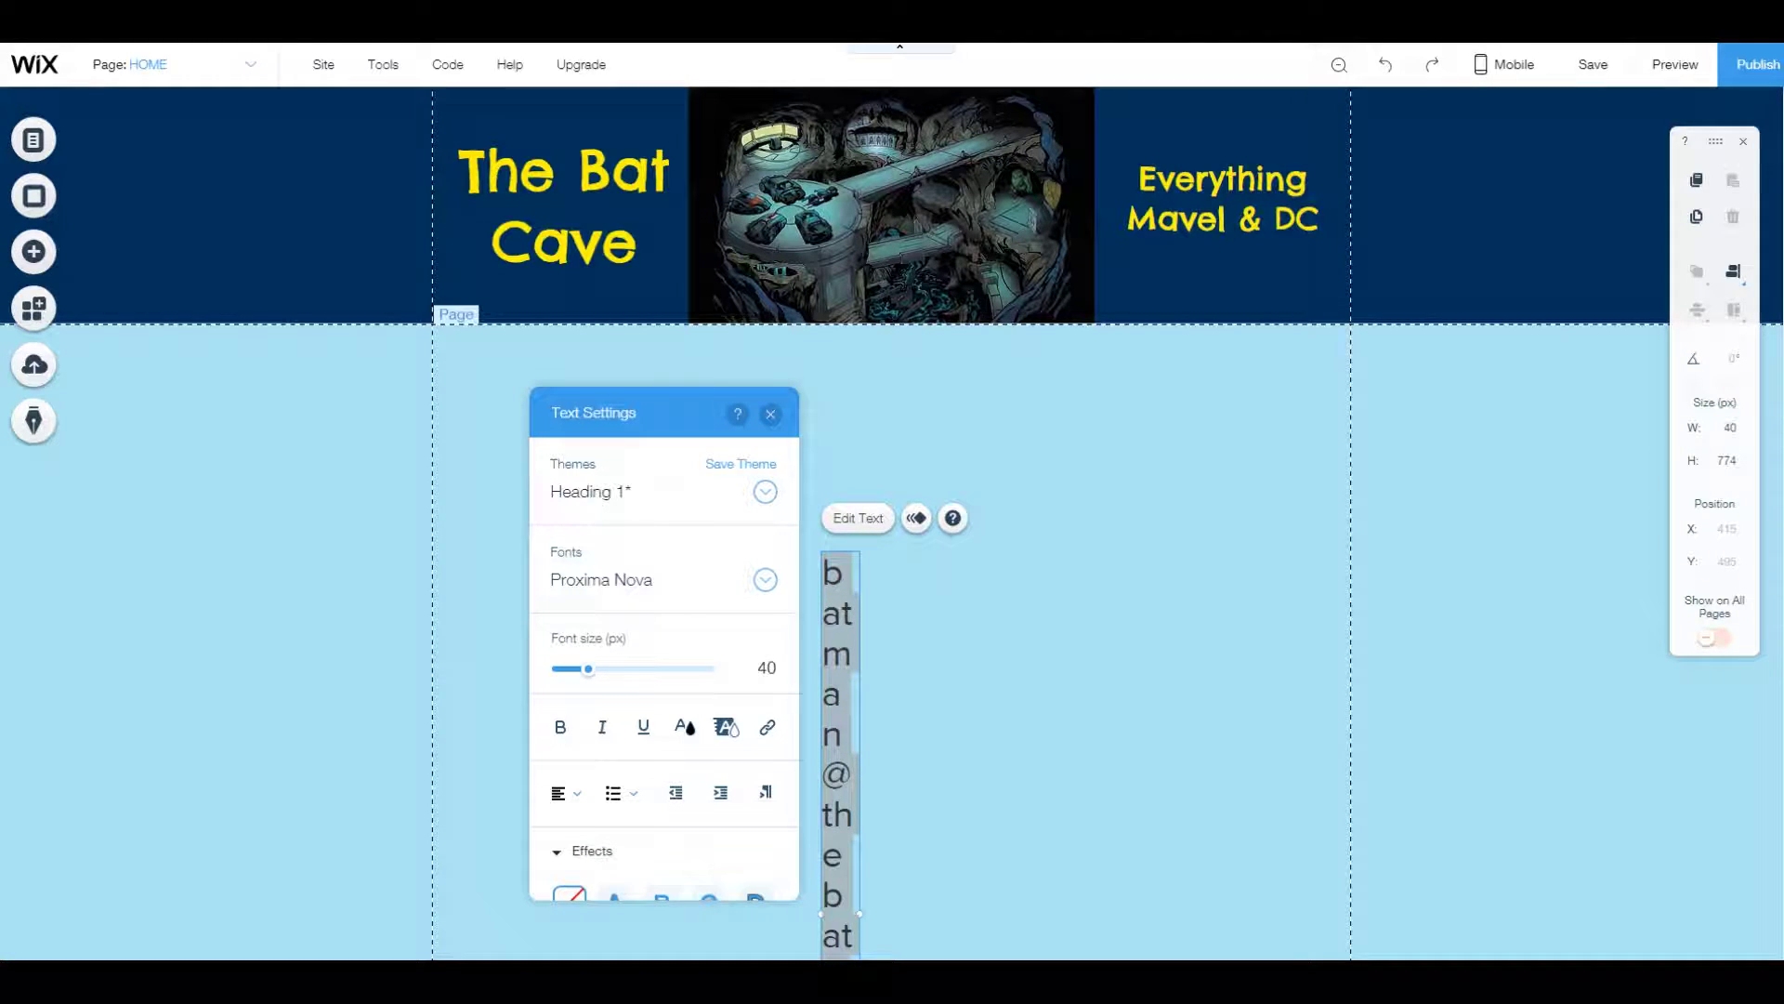
# Widen the e-mail box to one line (475 × 43 px) and move it into the footer.
pyautogui.moveTo(859, 591); pyautogui.dragTo(1266, 571)
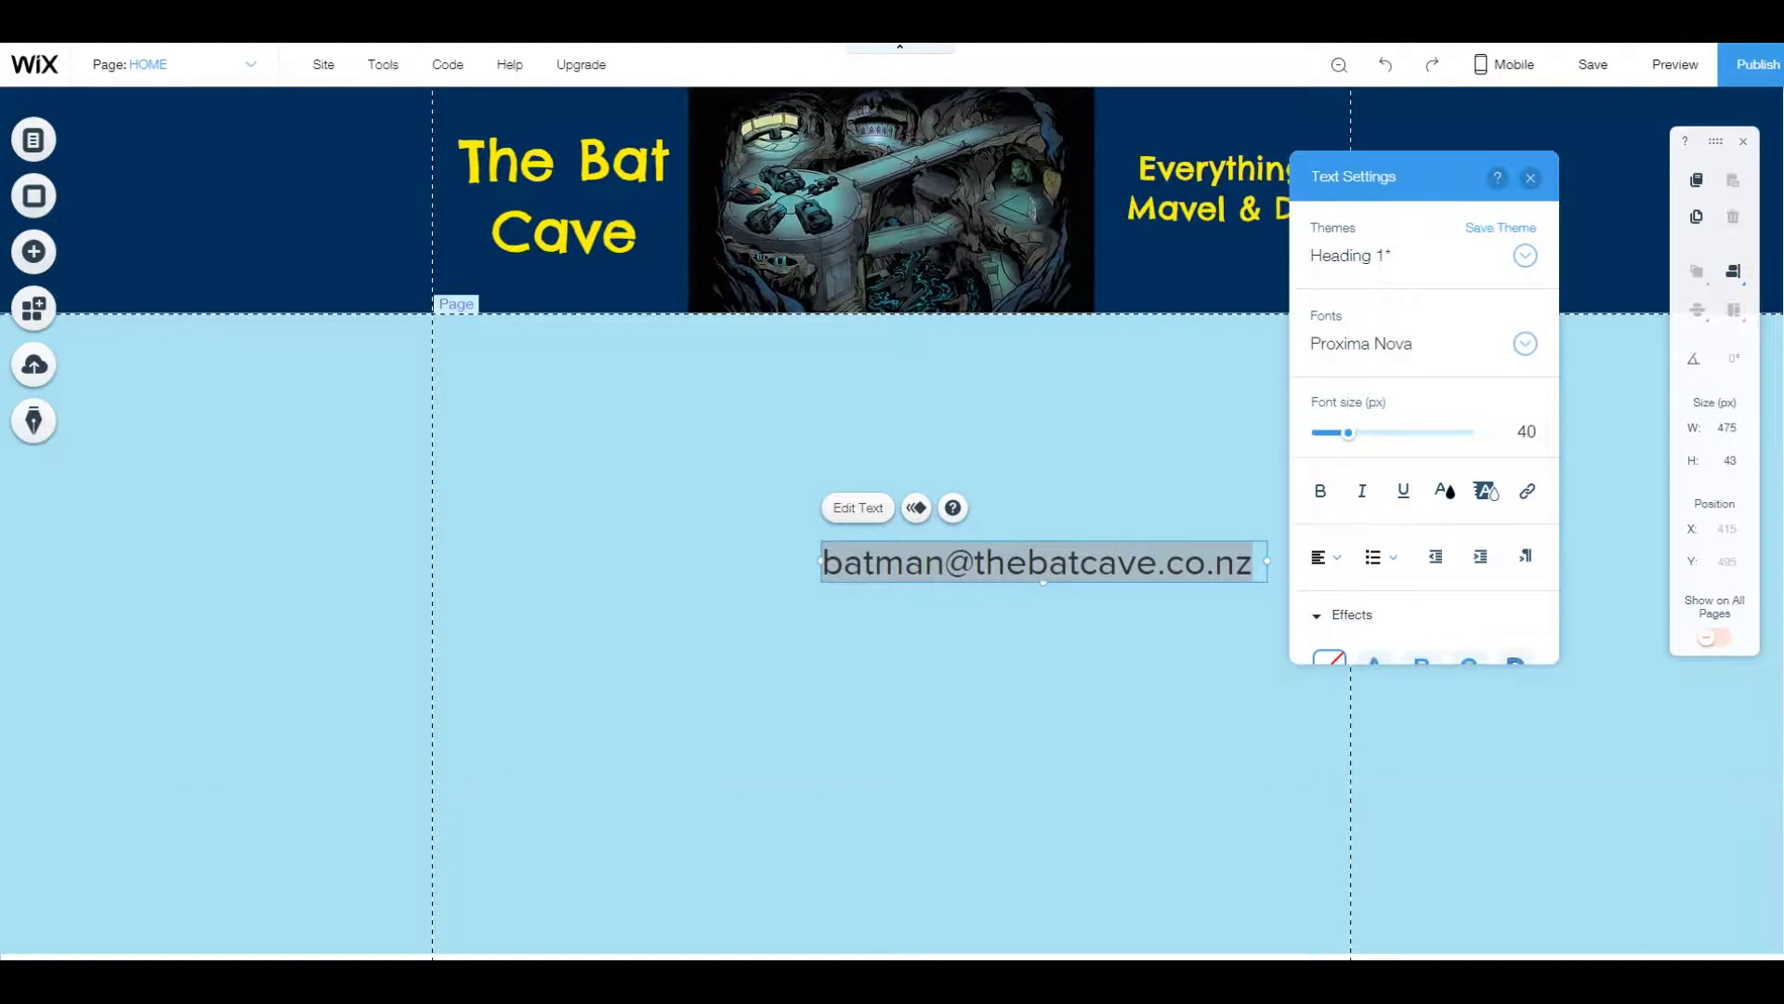
pyautogui.click(836, 534)
pyautogui.click(929, 563)
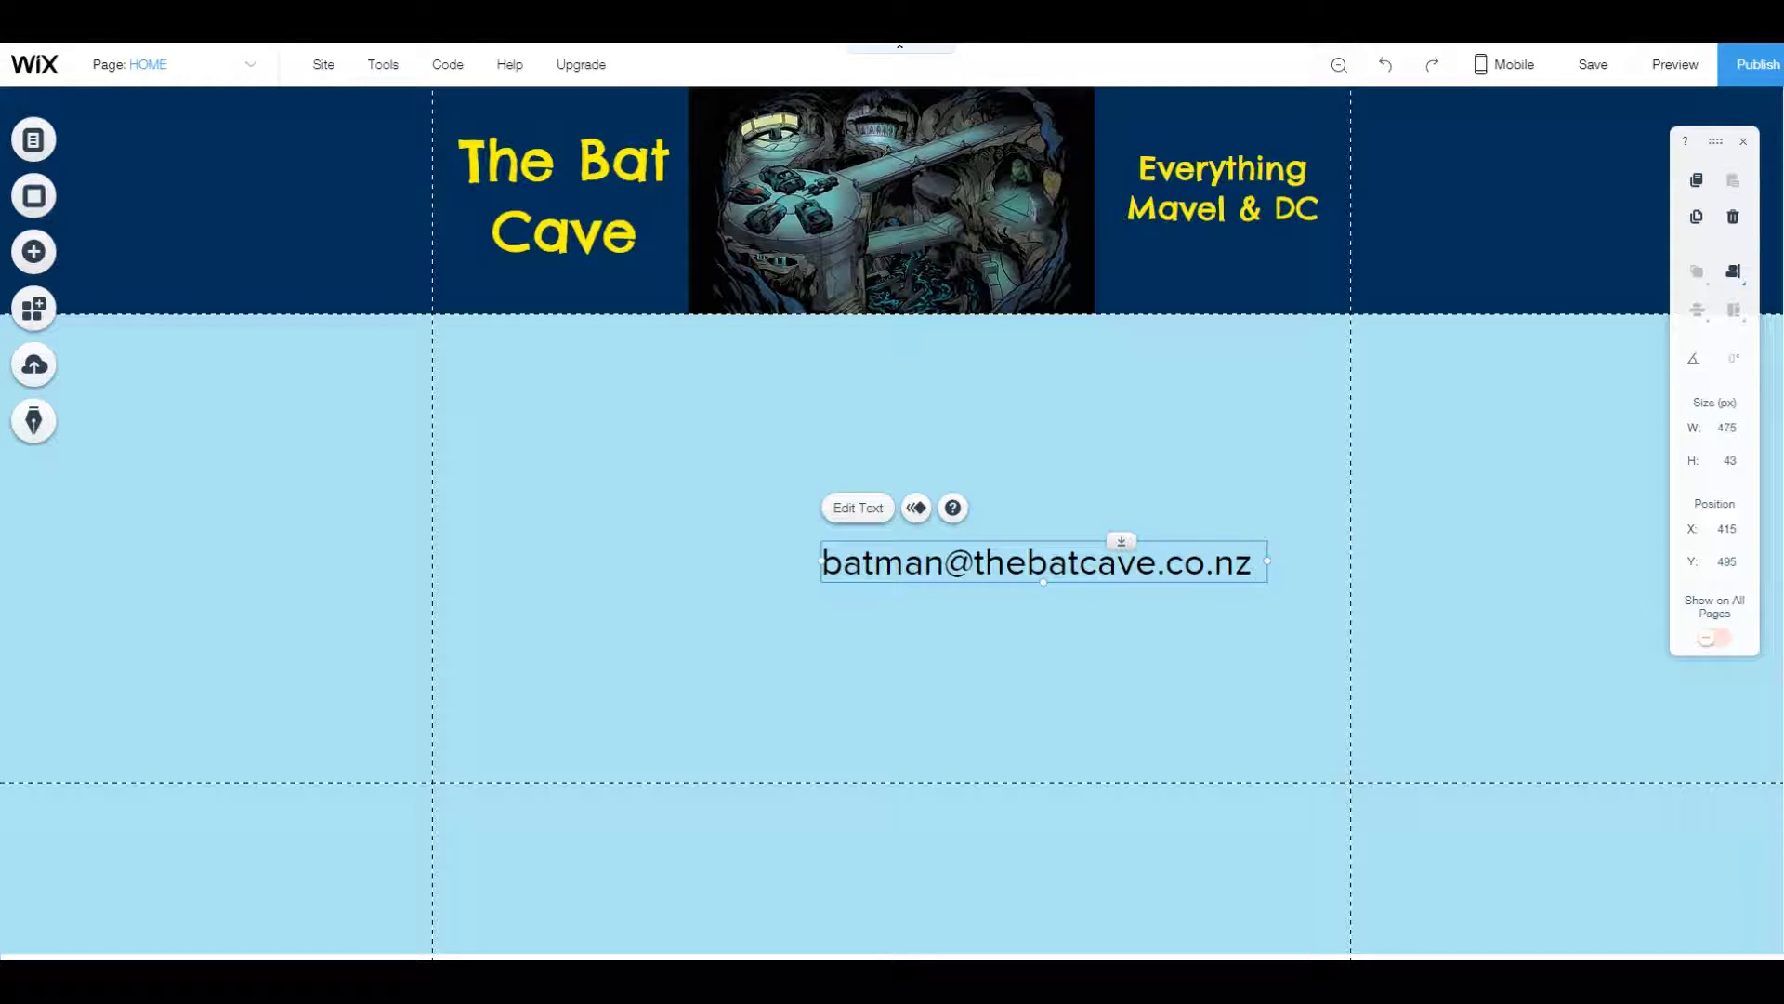
pyautogui.moveTo(929, 562); pyautogui.dragTo(917, 772)
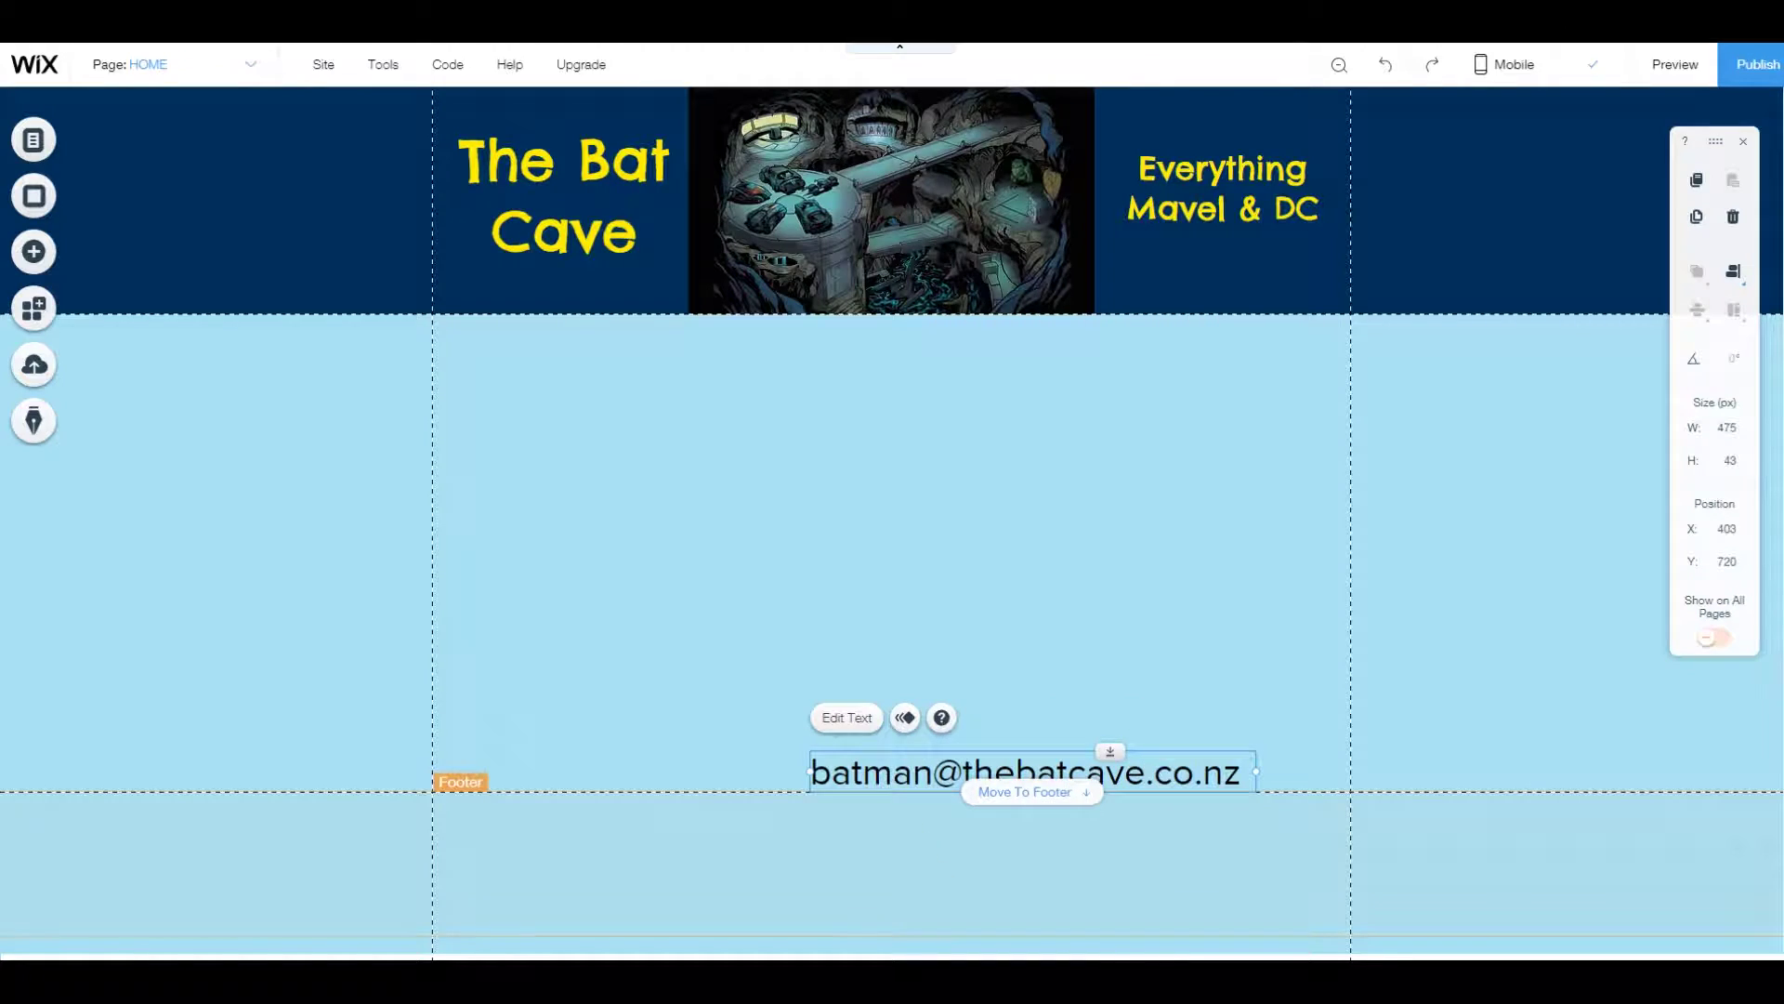
pyautogui.click(1025, 791)
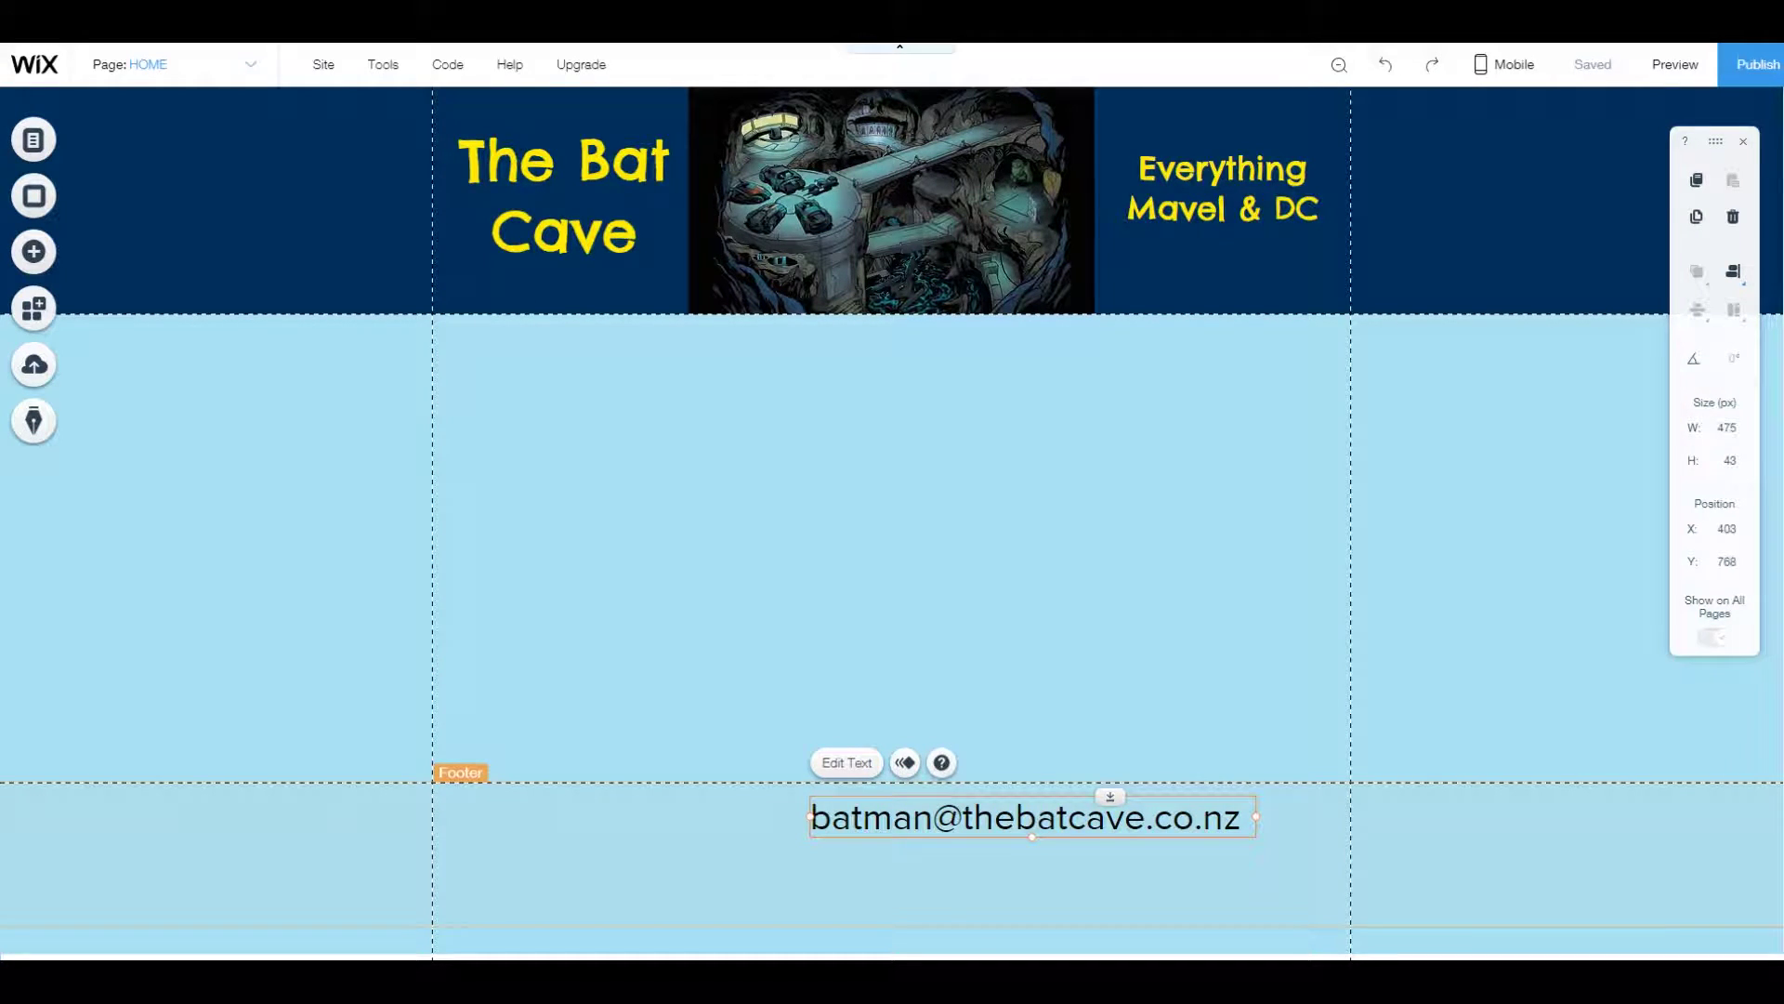
pyautogui.click(604, 864)
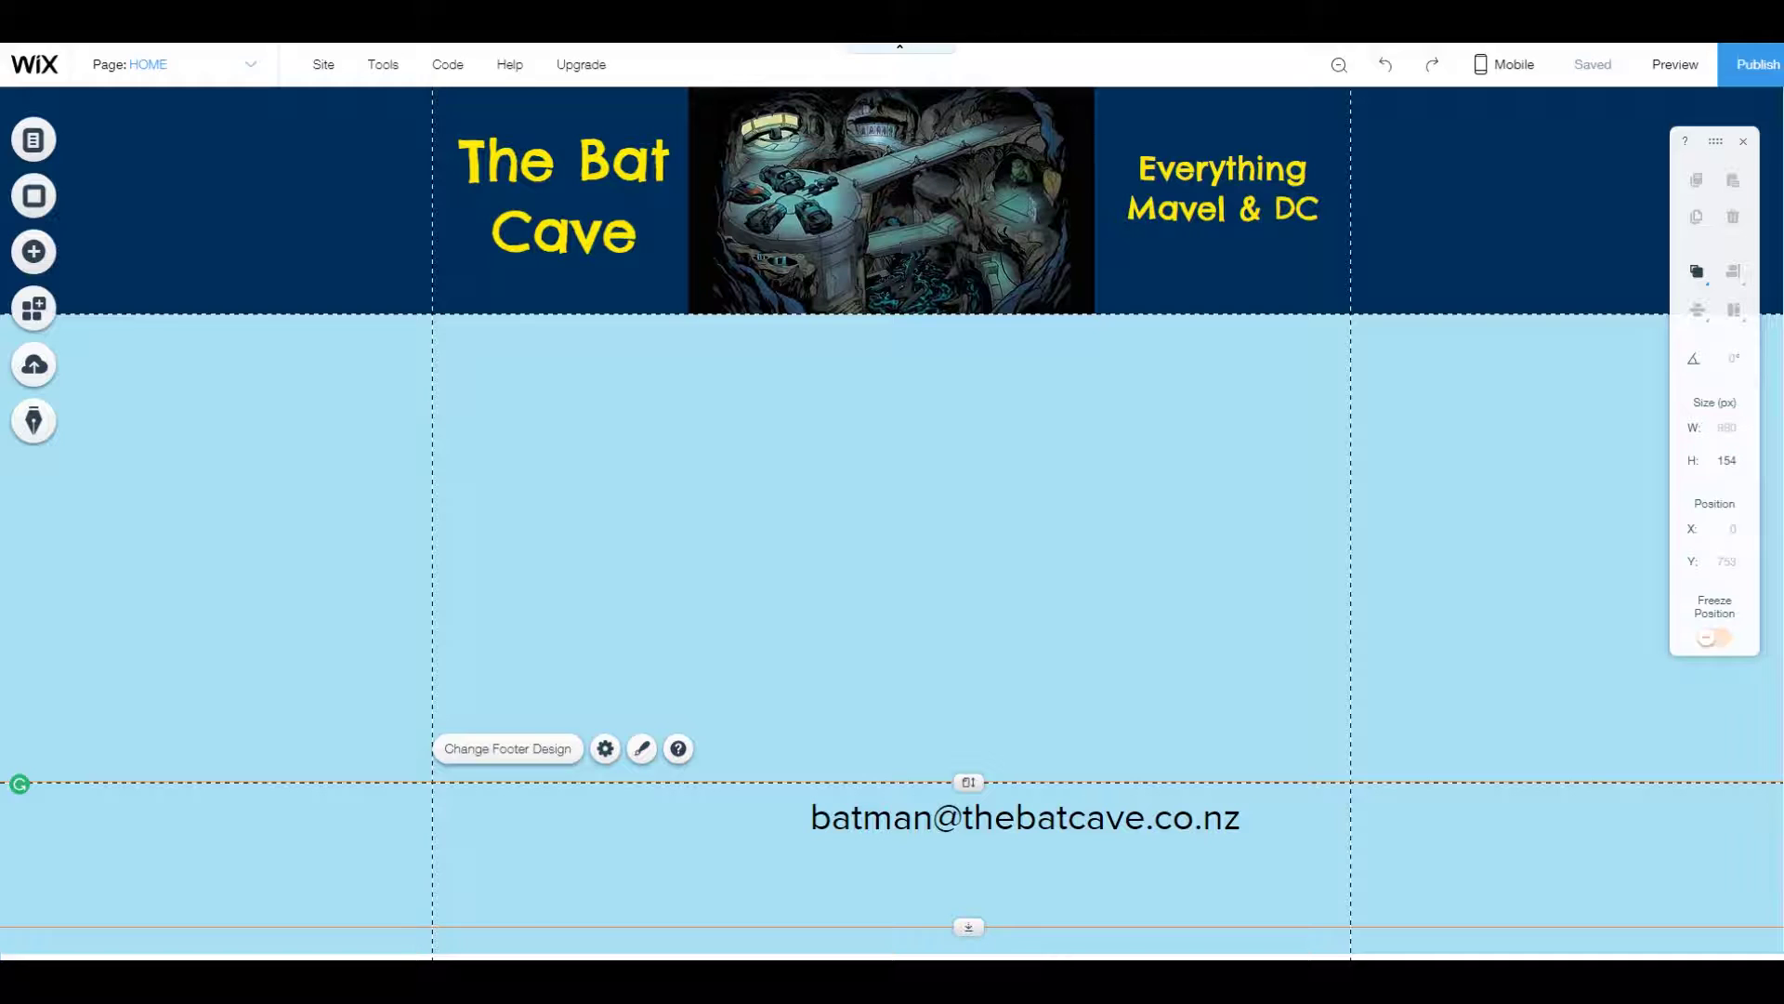
pyautogui.scroll(-1, 681, 821)
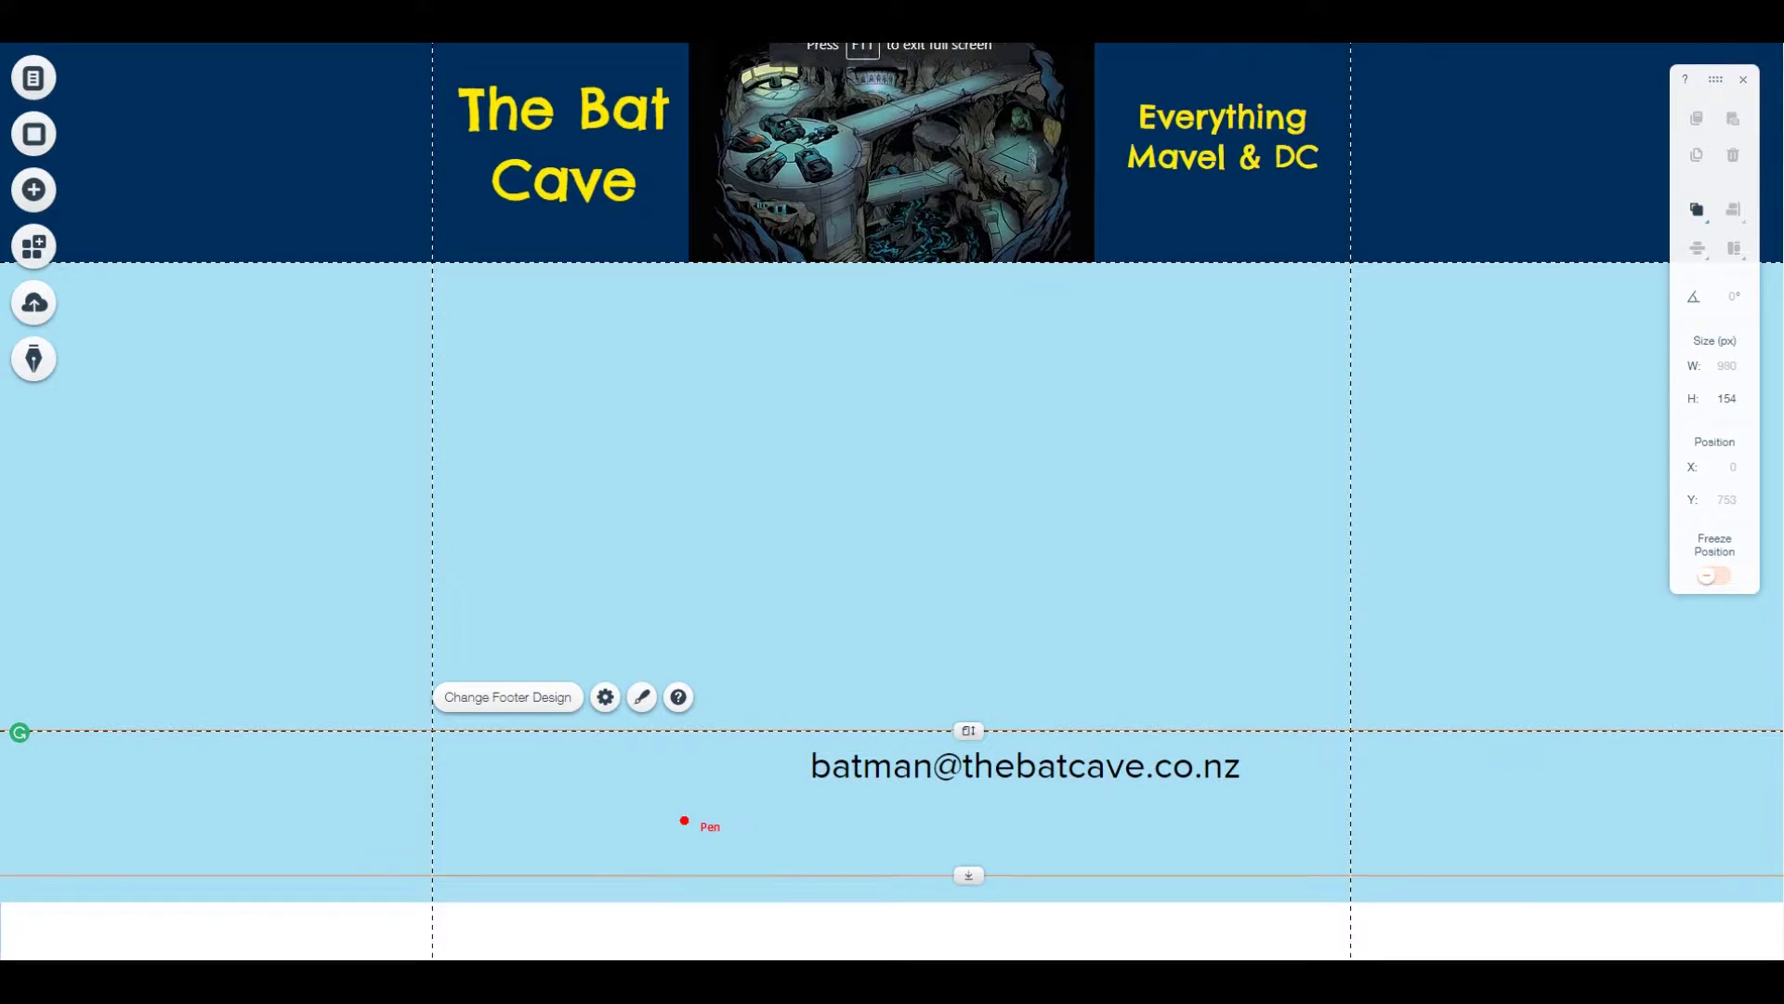
pyautogui.scroll(1, 657, 782)
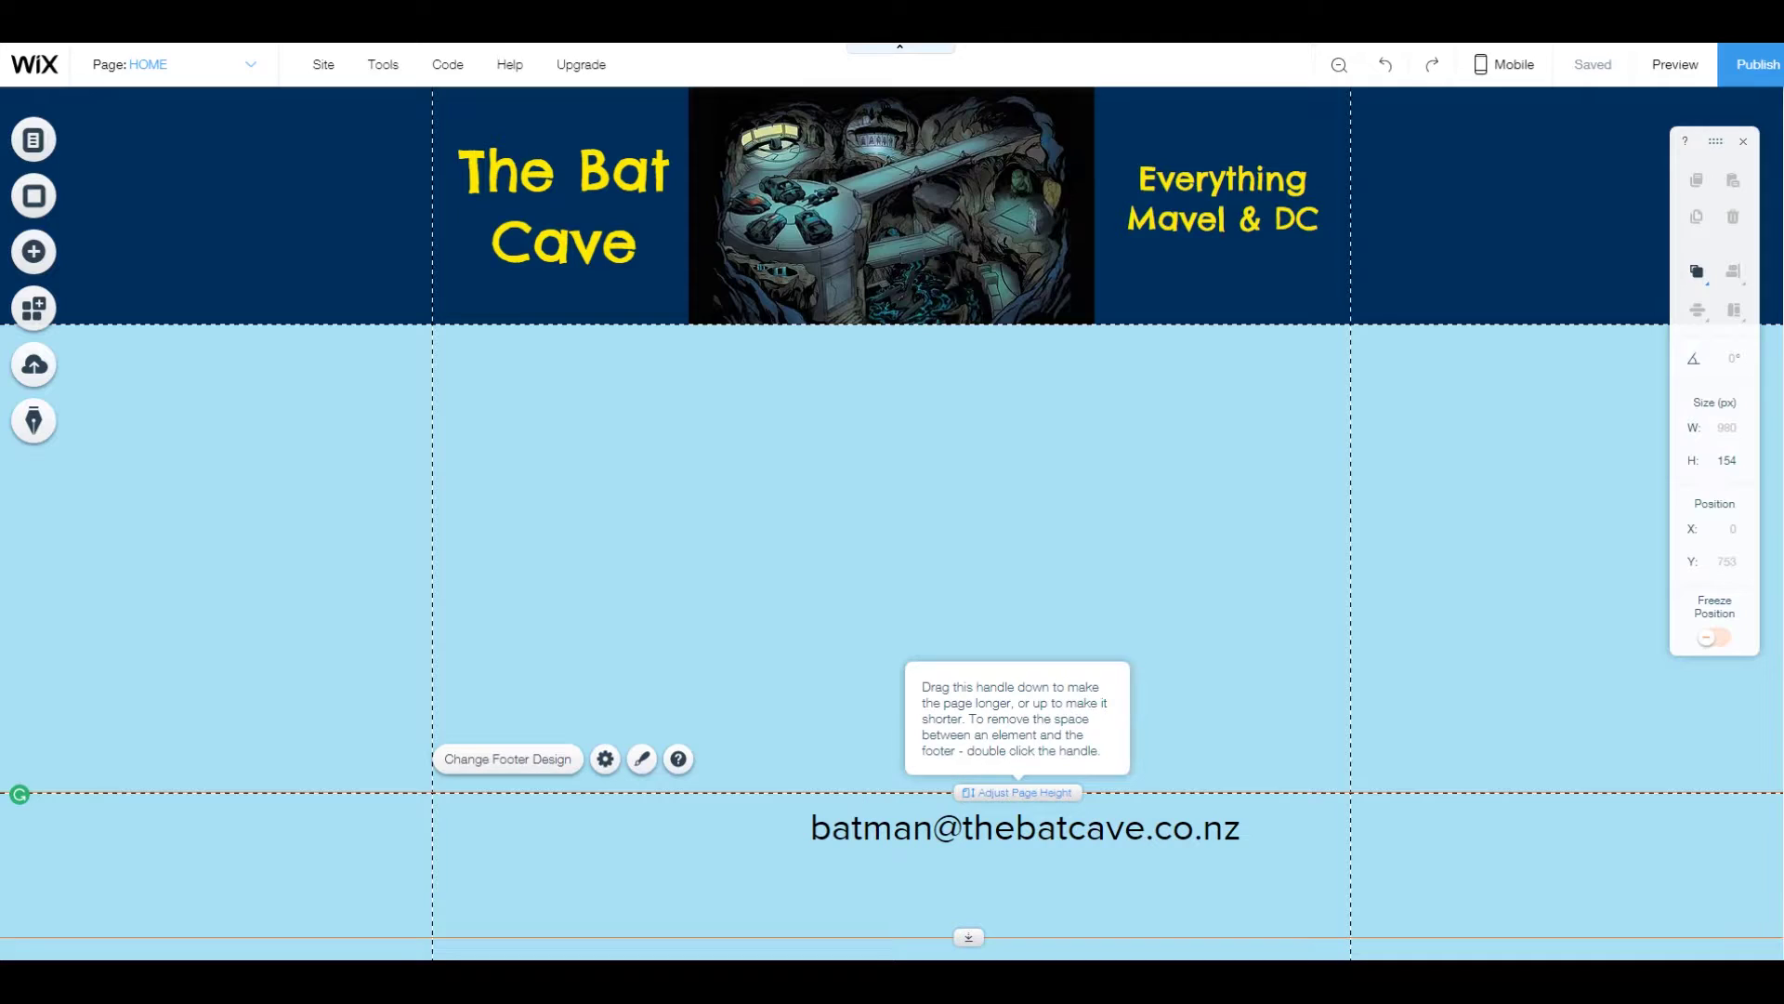
# Lengthen the page so the footer e-mail box sits lower, at X 483, Y 813.
pyautogui.moveTo(969, 792); pyautogui.dragTo(1106, 869)
pyautogui.click(1032, 831)
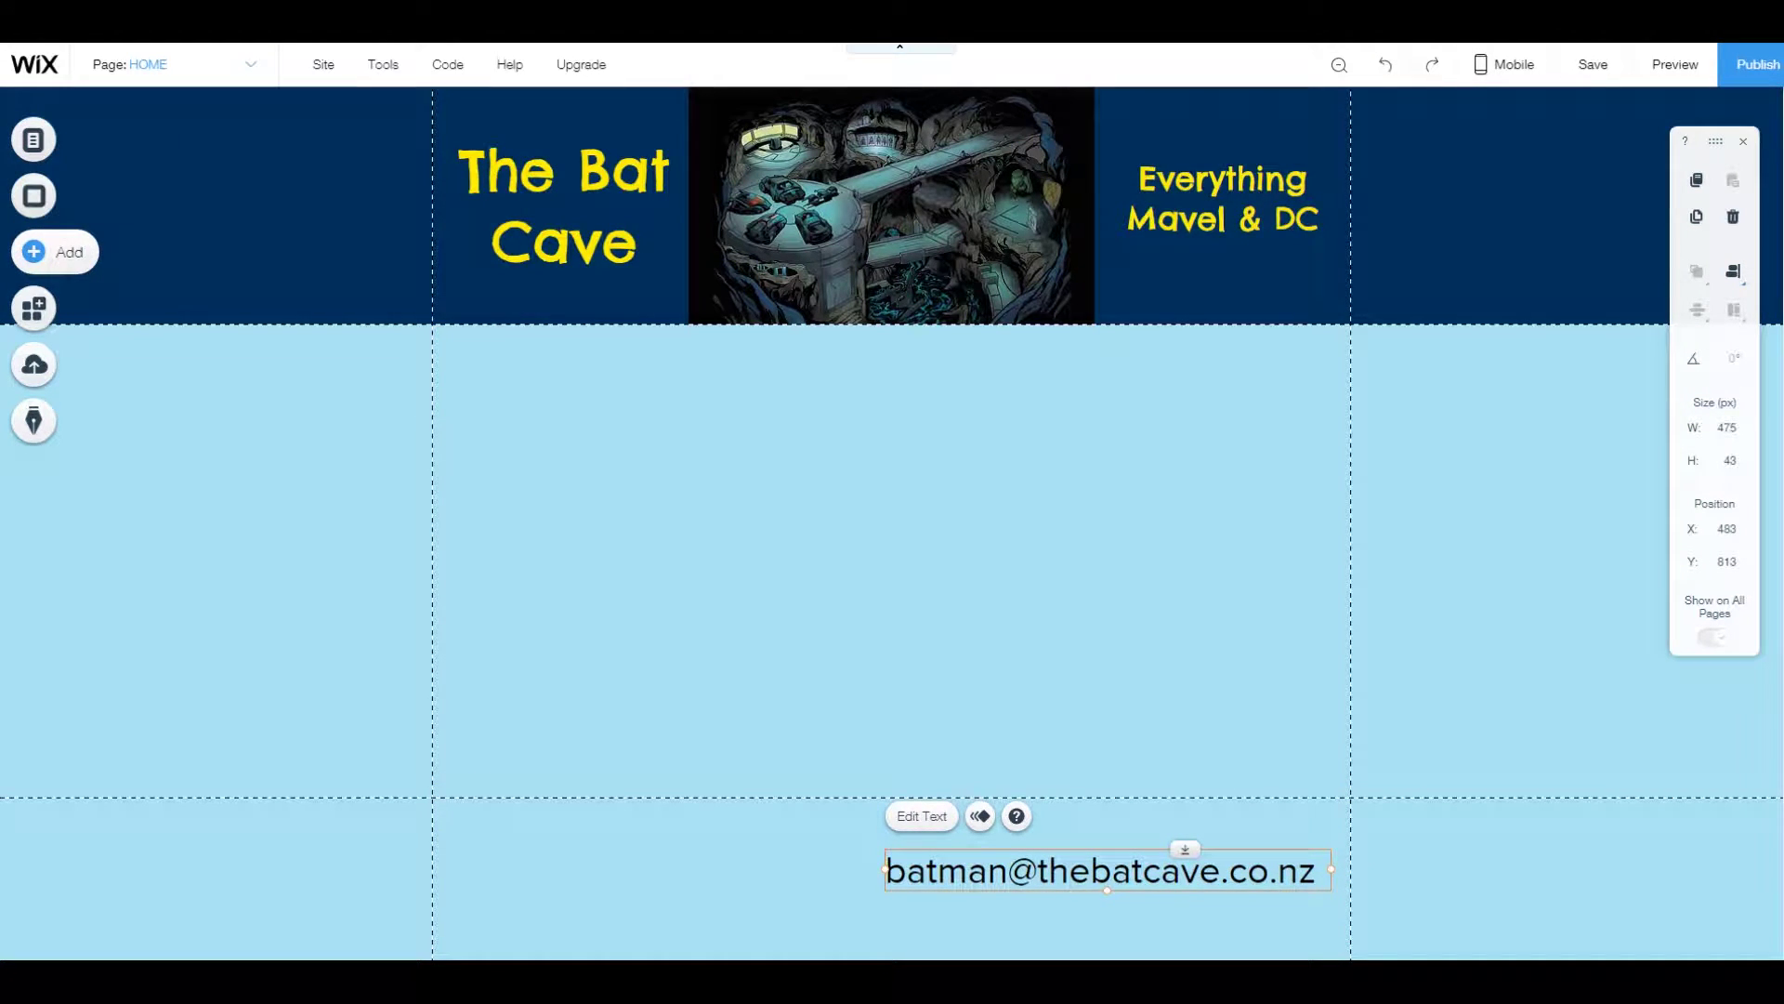
# Add a Heading 5 text box and enter the address's name line.
pyautogui.click(37, 251)
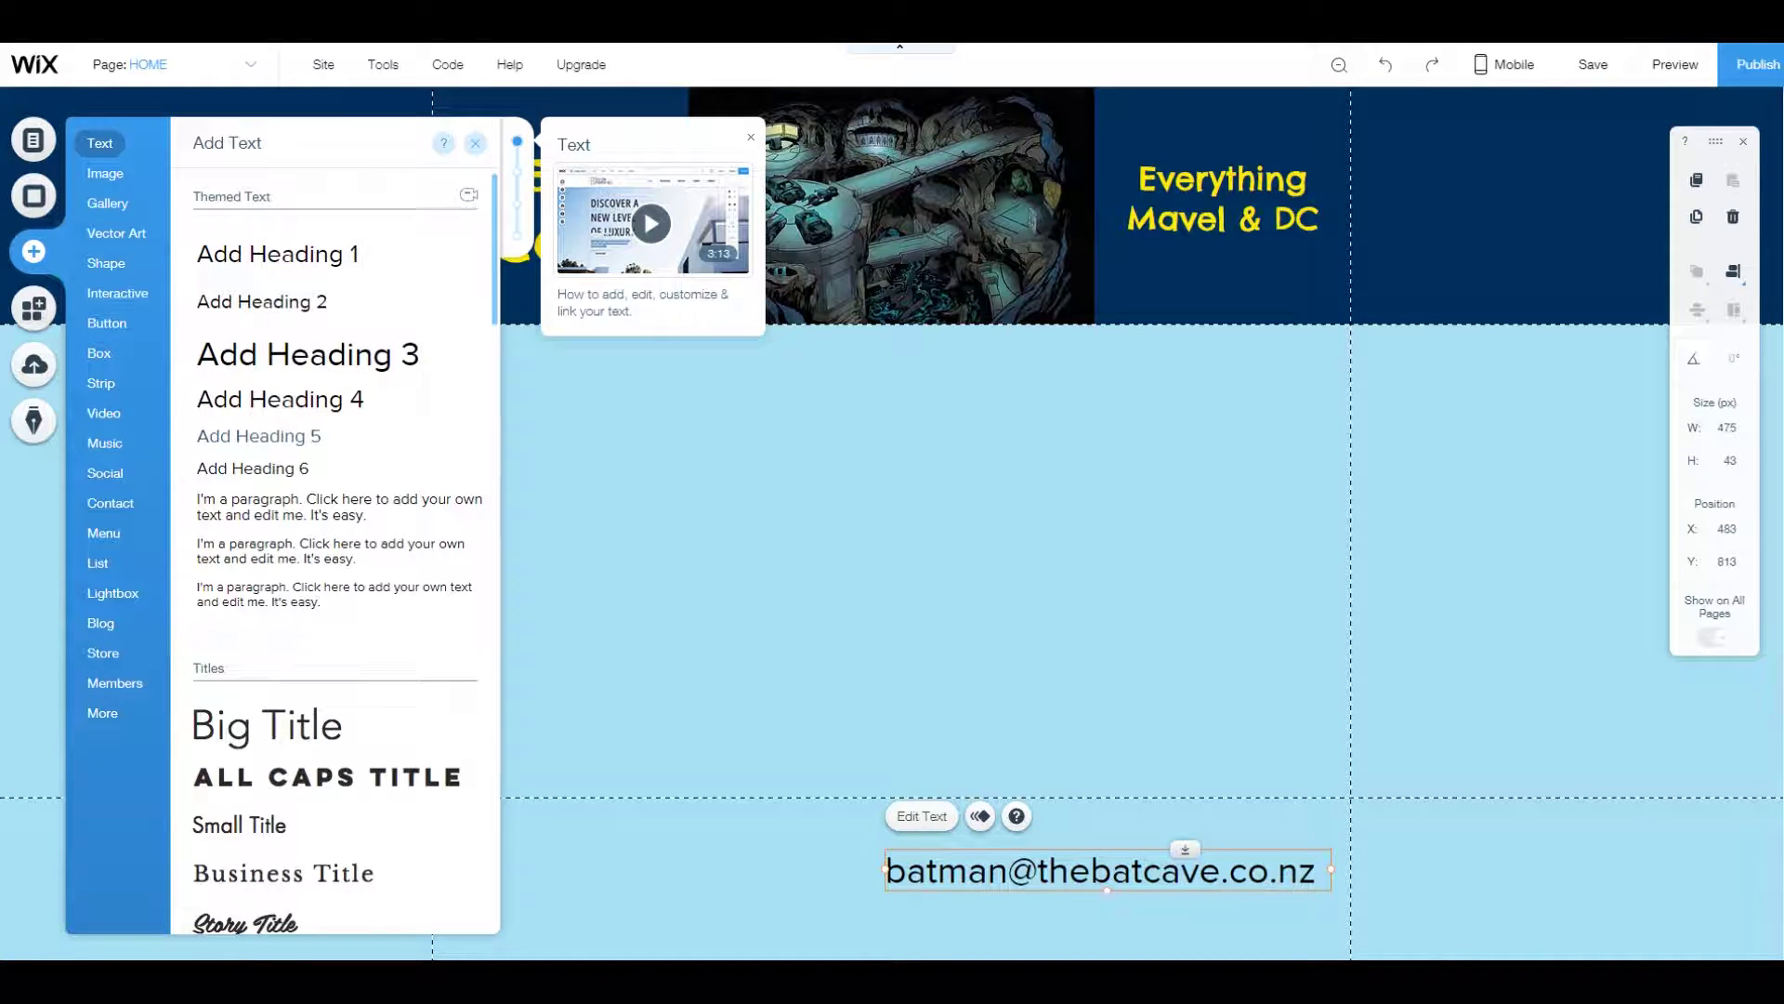
pyautogui.click(258, 436)
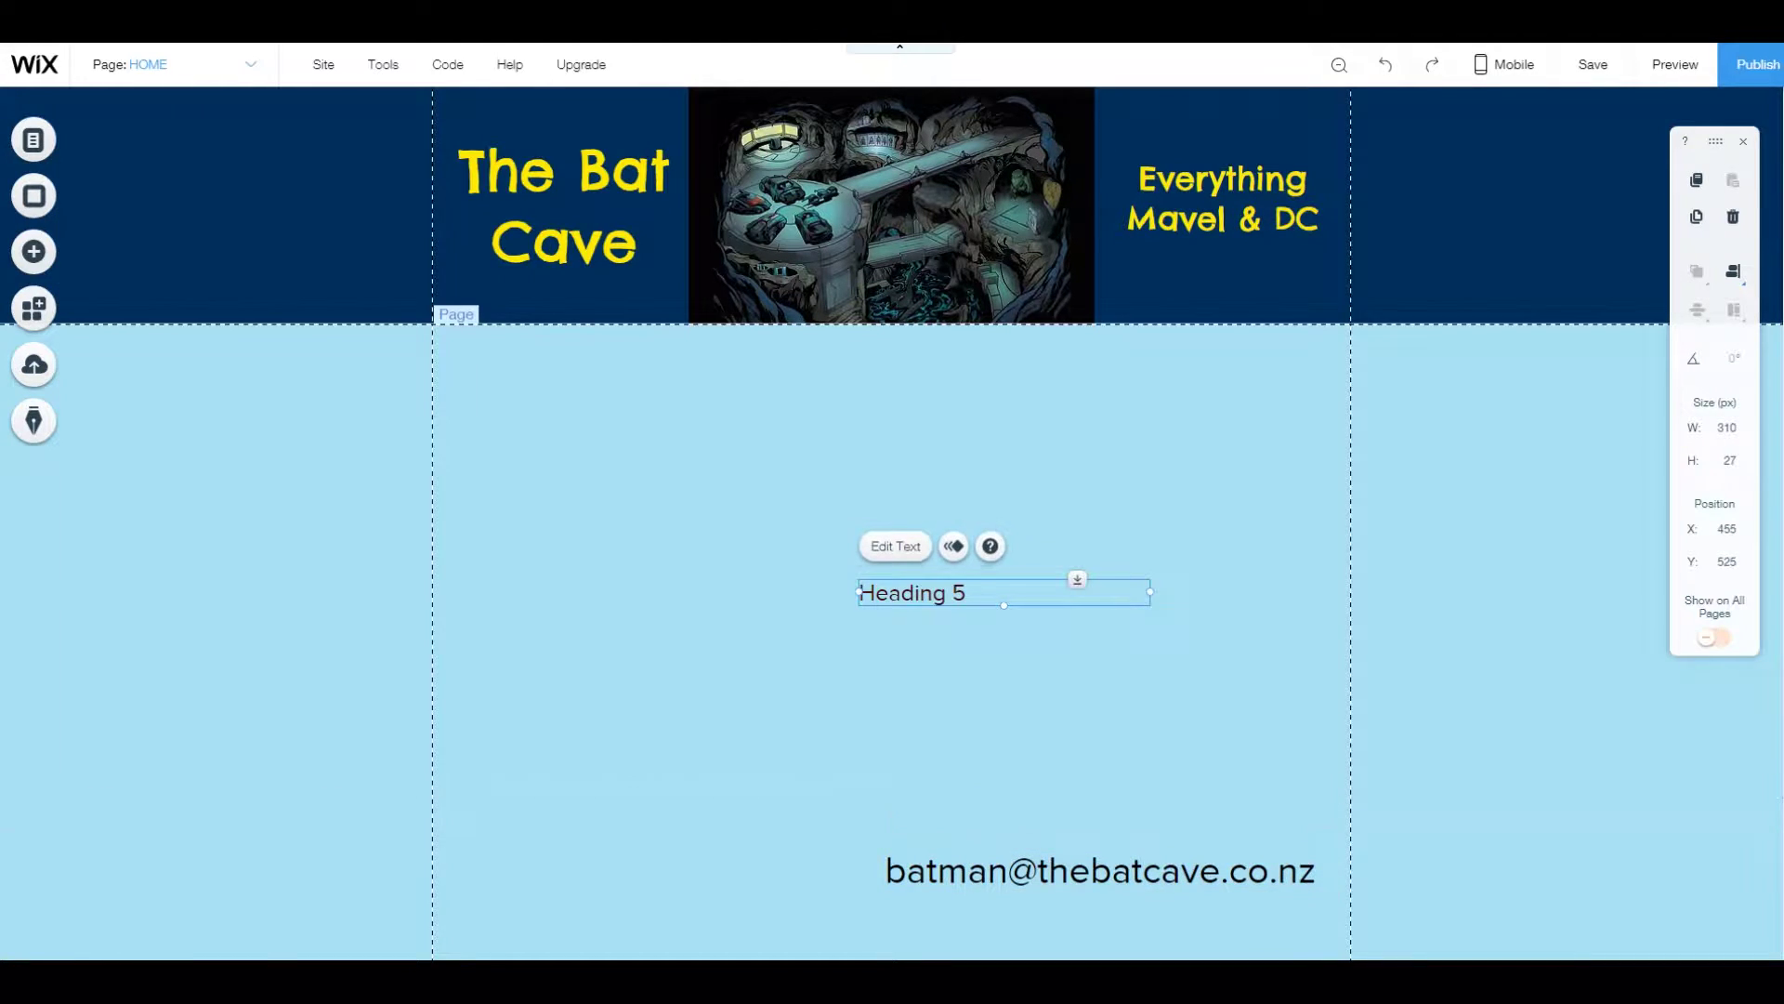
pyautogui.doubleClick(910, 592)
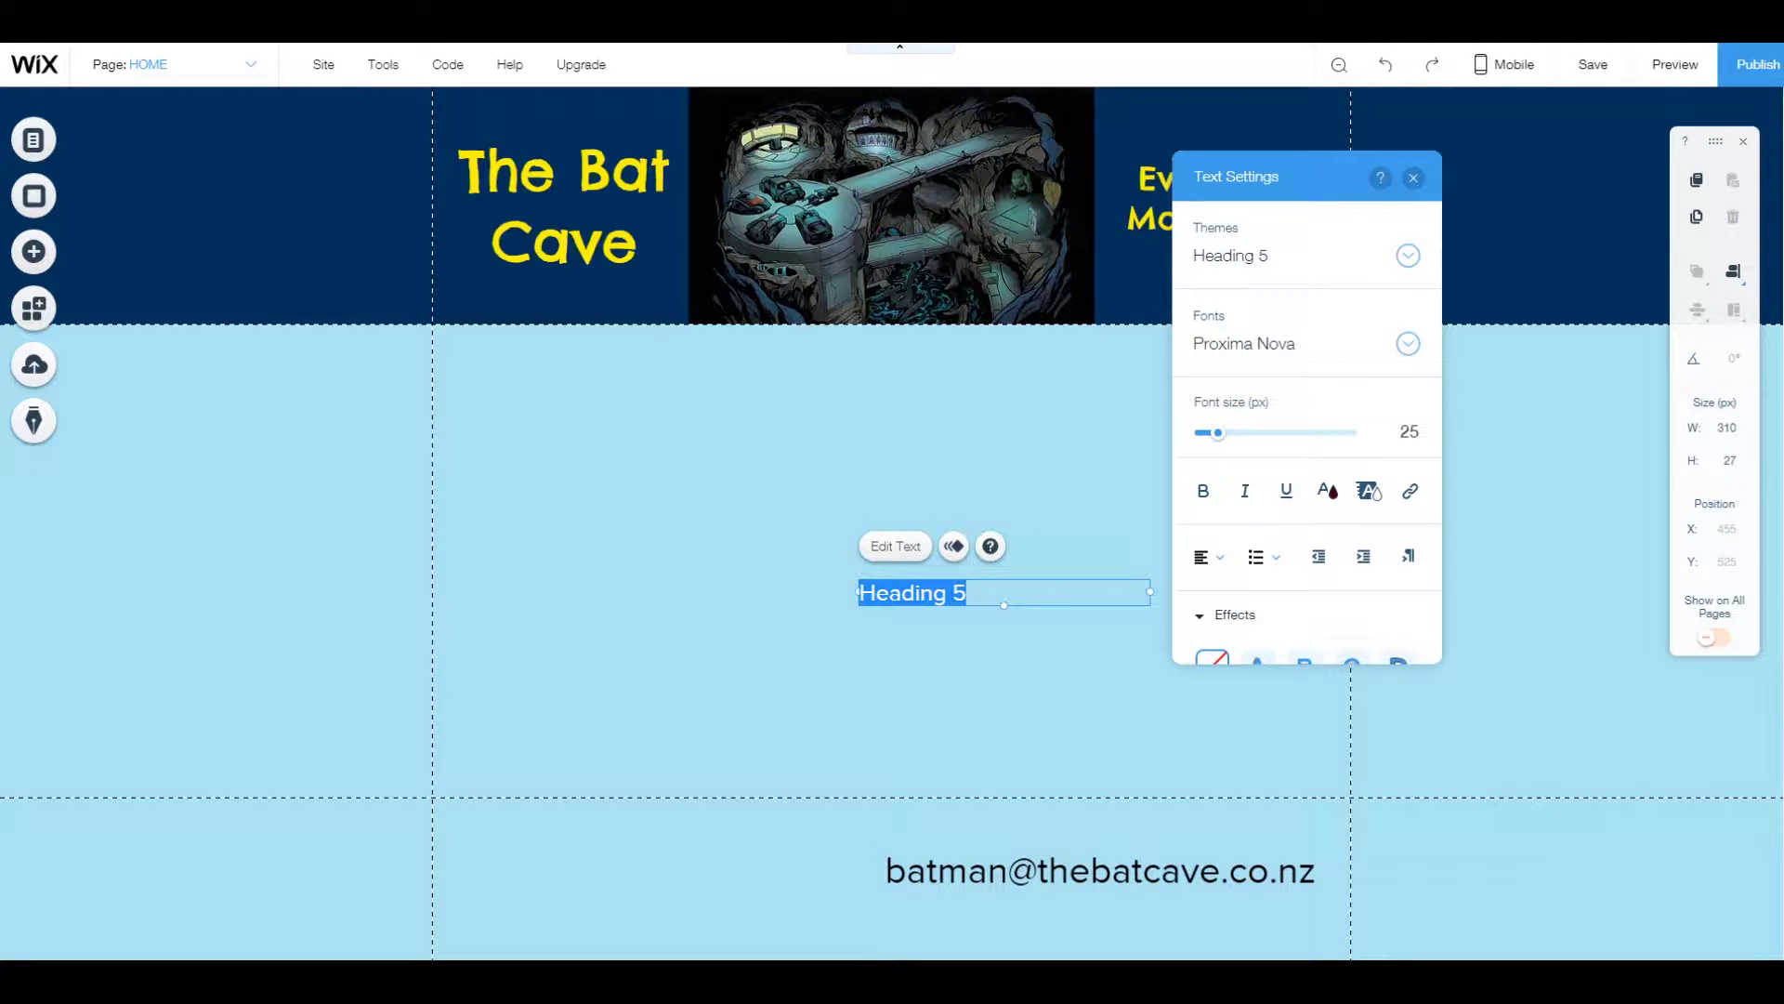
pyautogui.write('The Ba')
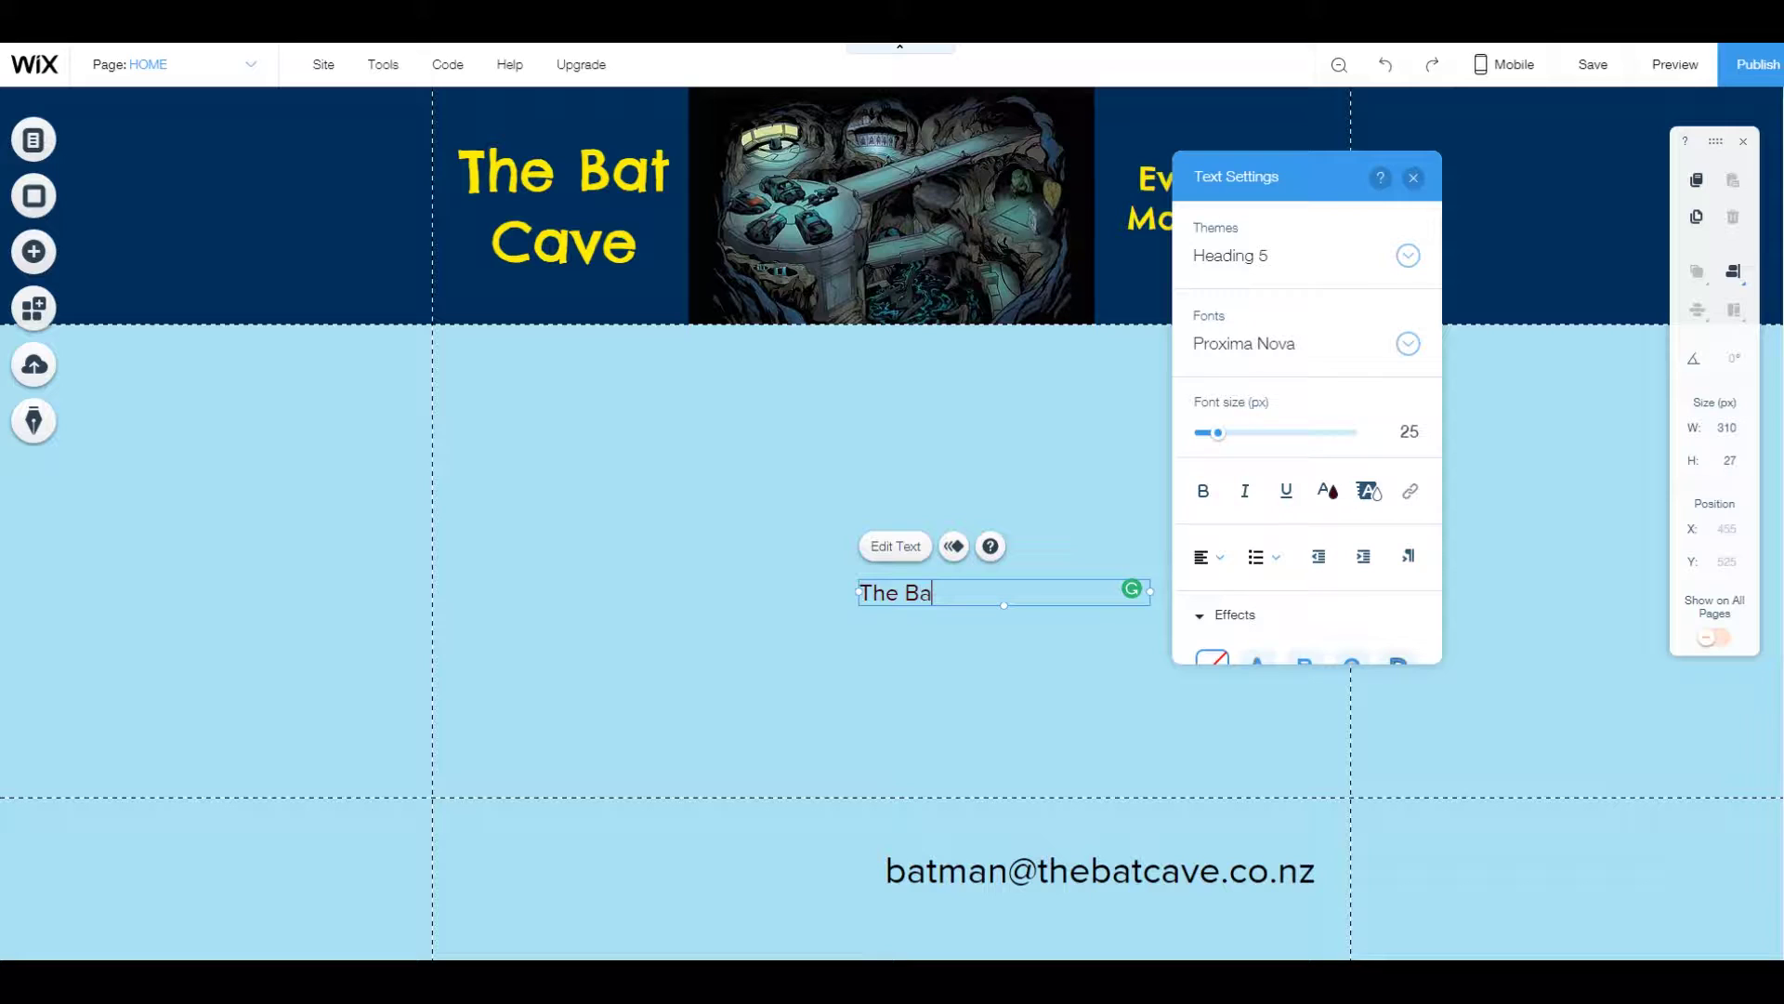
pyautogui.write('tcave')
pyautogui.press('Return')
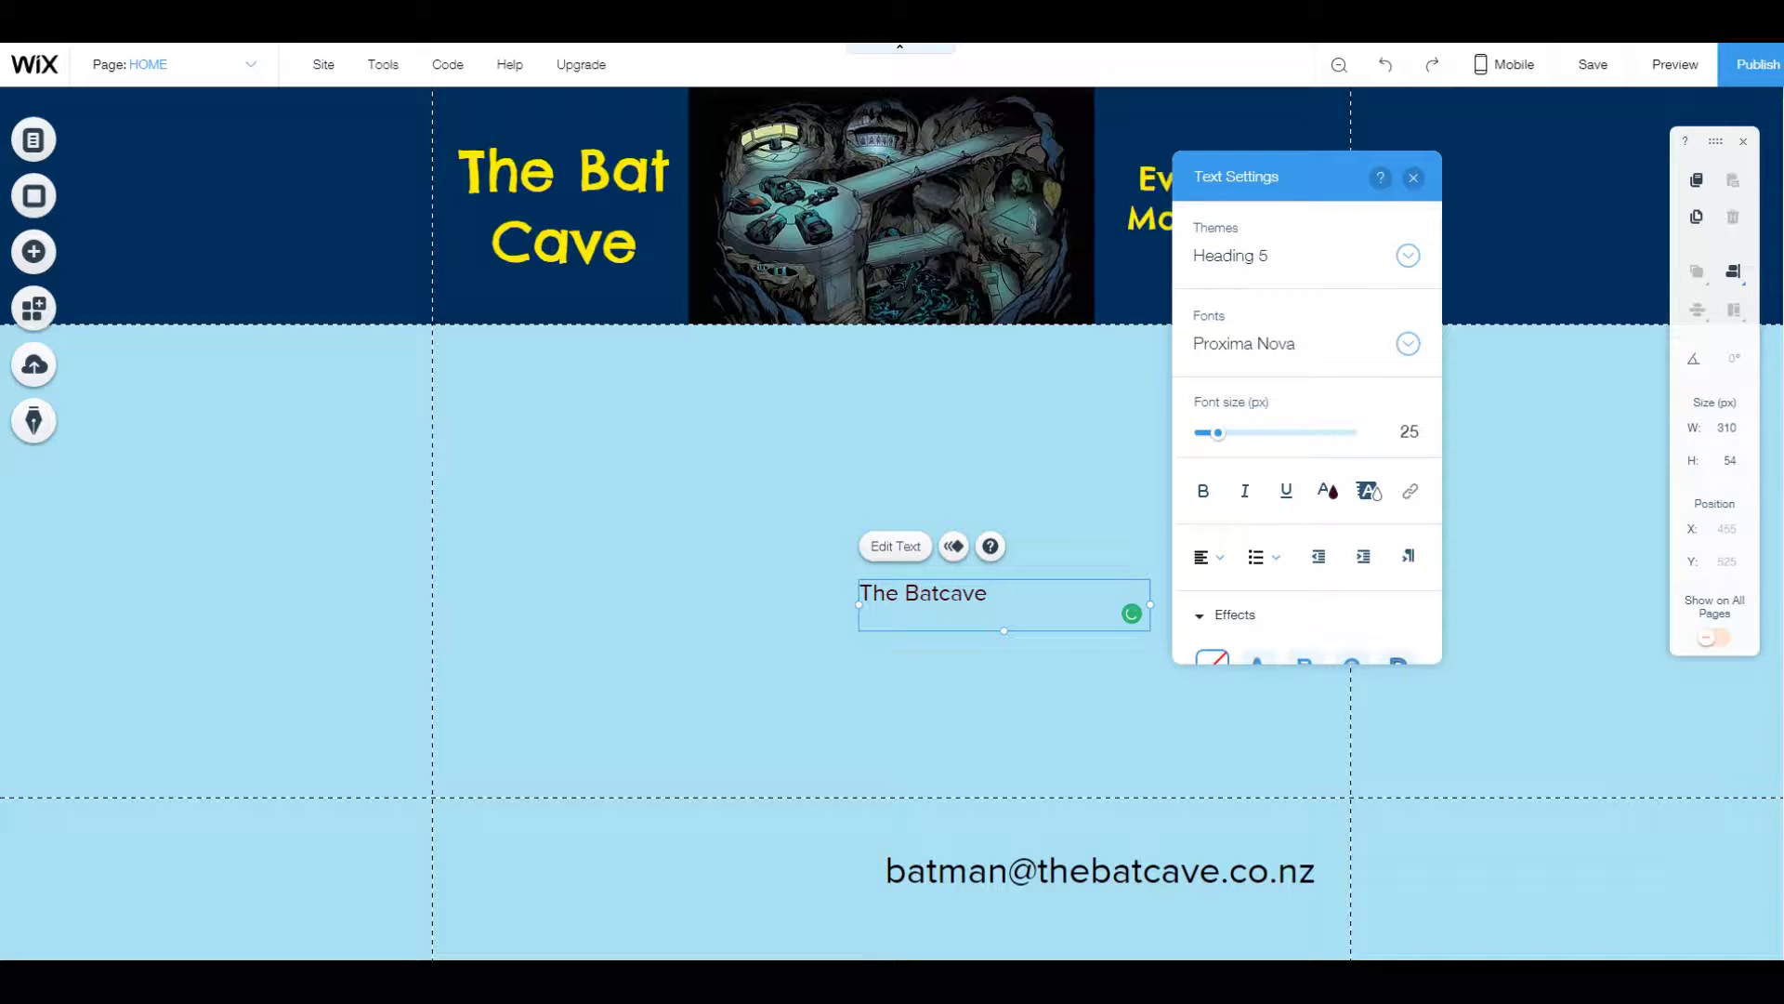
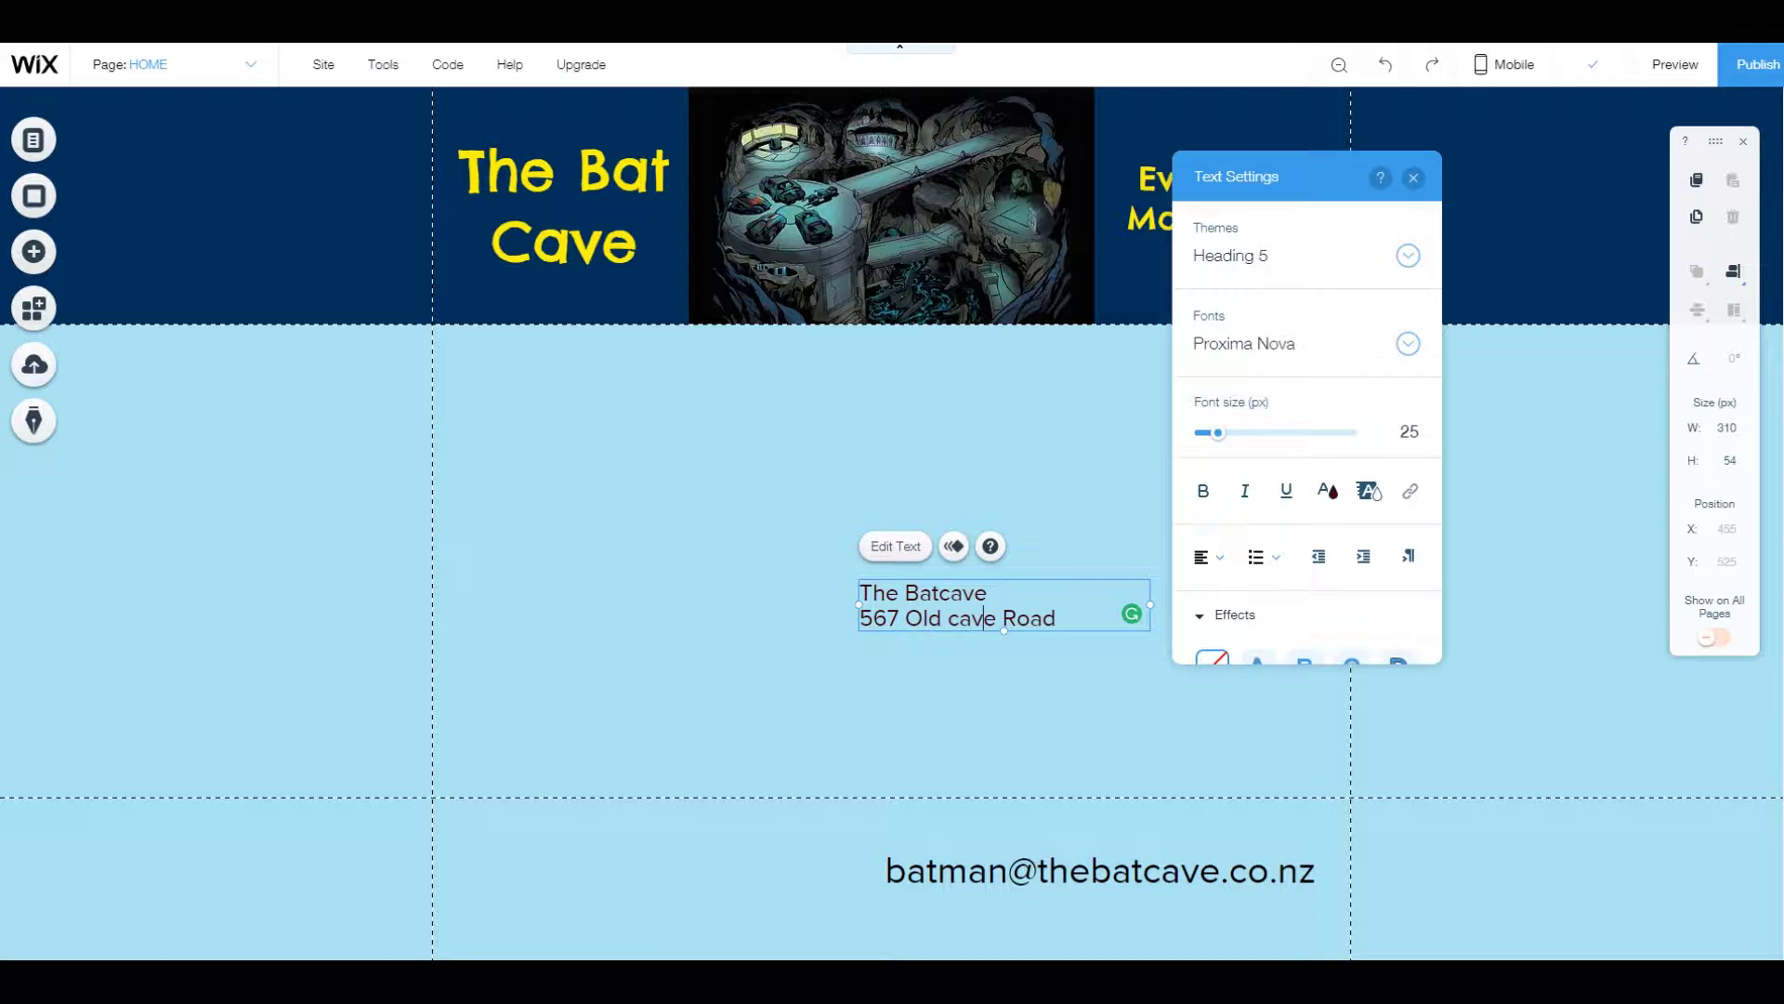
# Type the street, town and country lines, fixing the street name's capitalisation.
pyautogui.write('C')
pyautogui.press('Return')
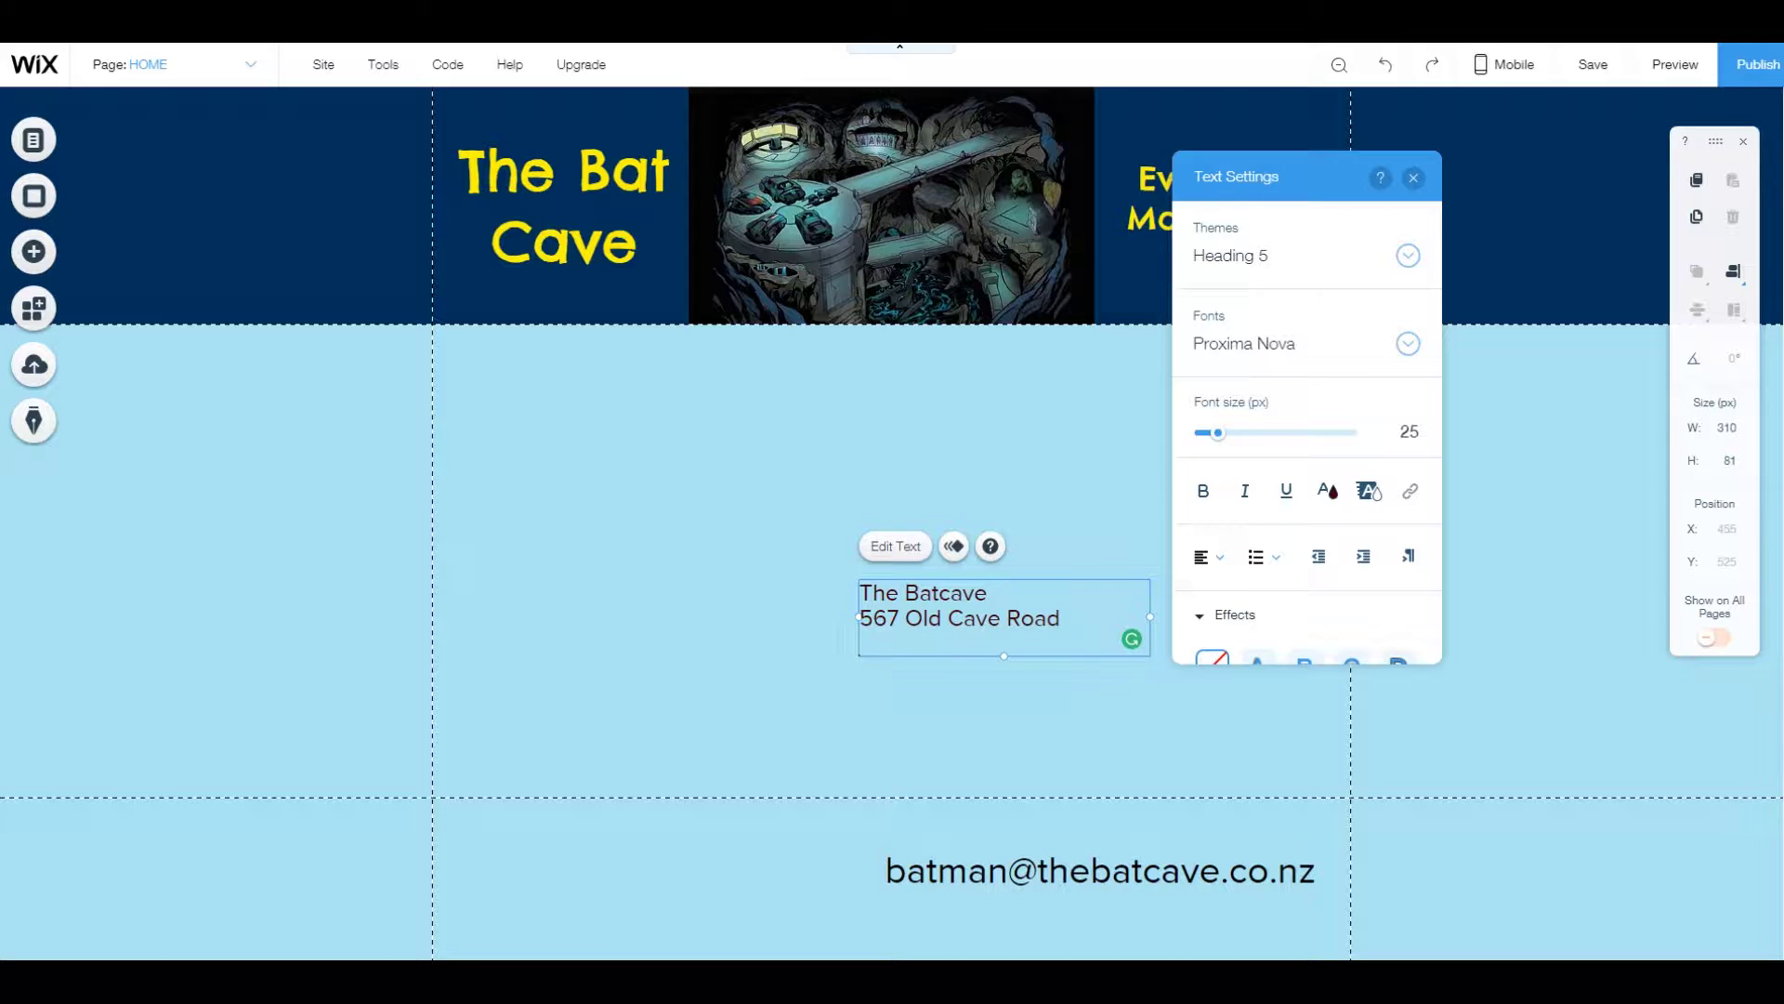
pyautogui.write('Taupo')
pyautogui.press('Return')
pyautogui.write('N')
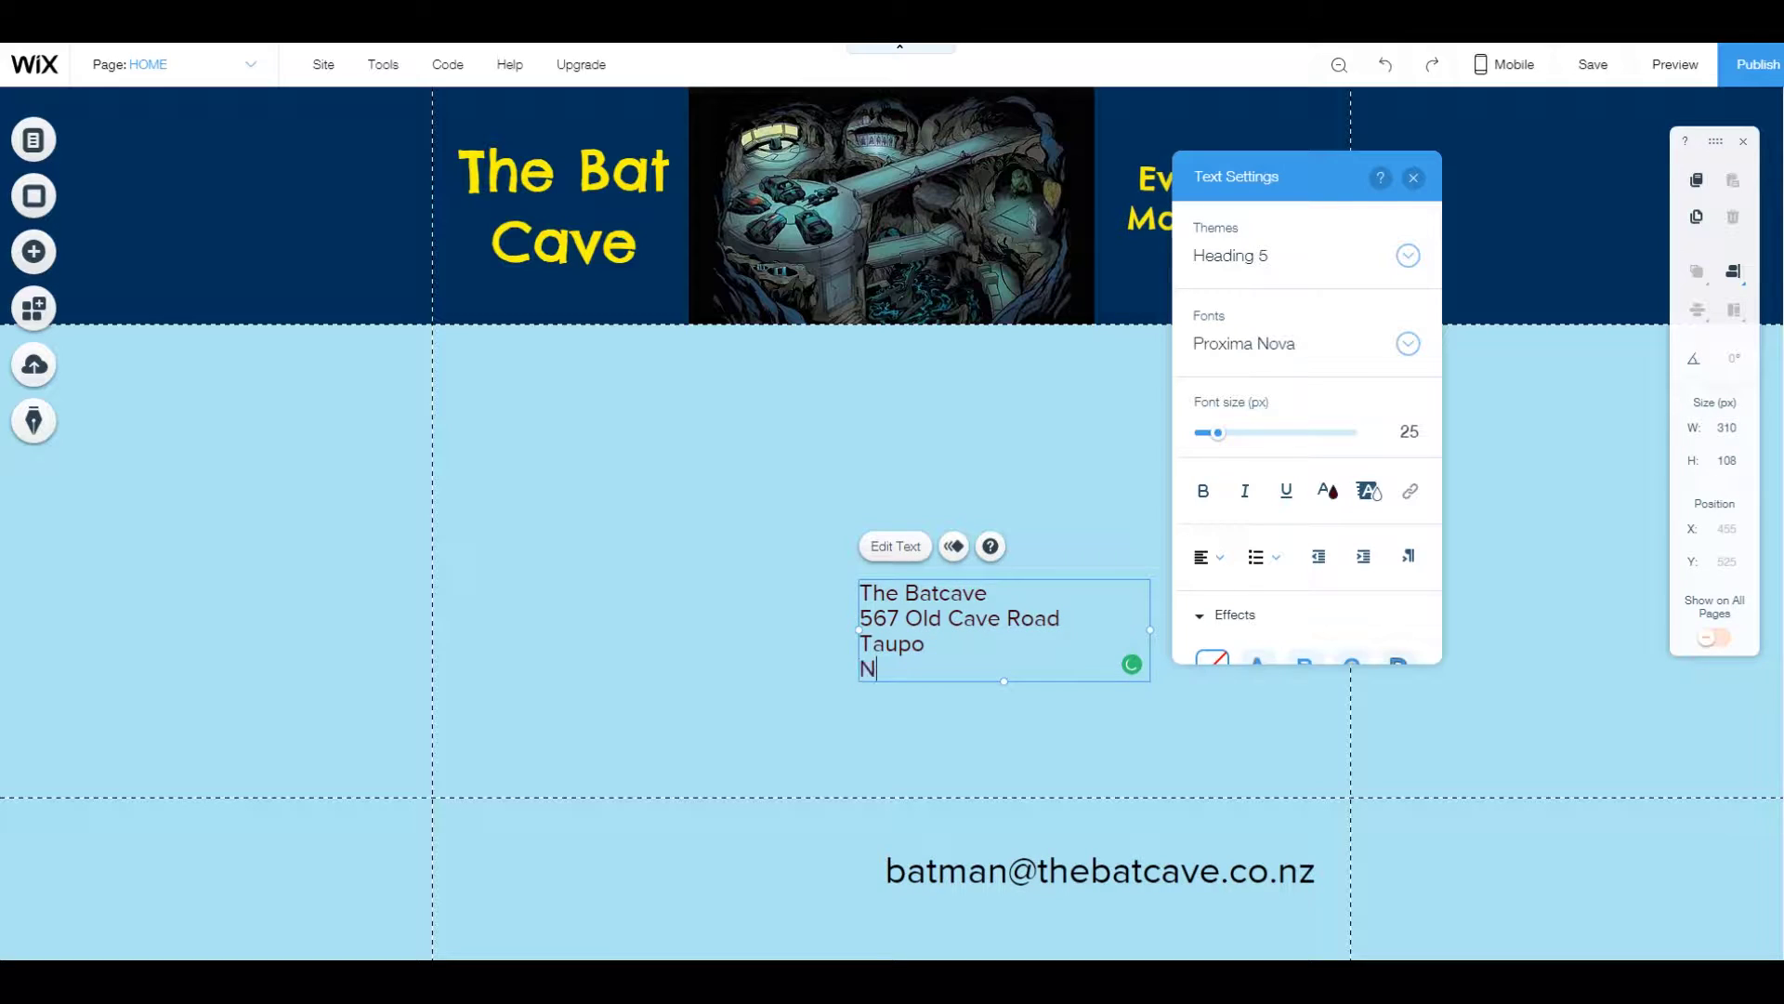
pyautogui.write('ew Zealand')
pyautogui.click(270, 167)
# Make the four-line address text black.
pyautogui.click(929, 632)
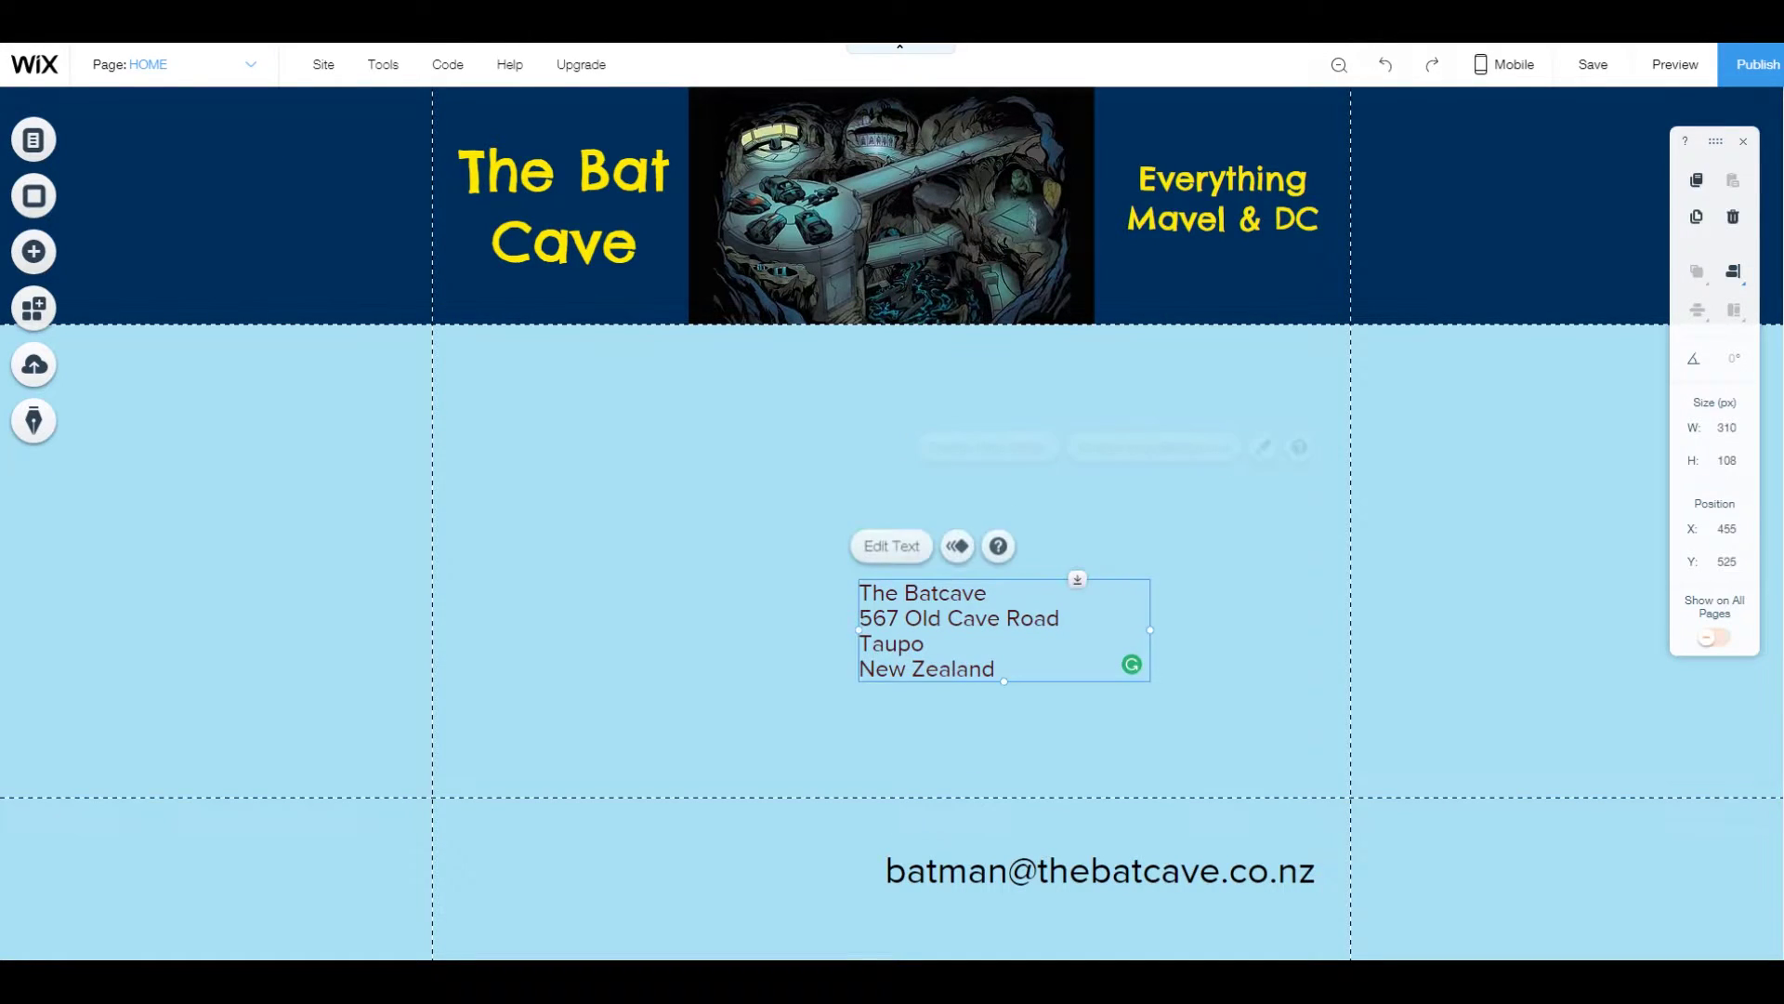
pyautogui.click(895, 546)
pyautogui.click(1327, 506)
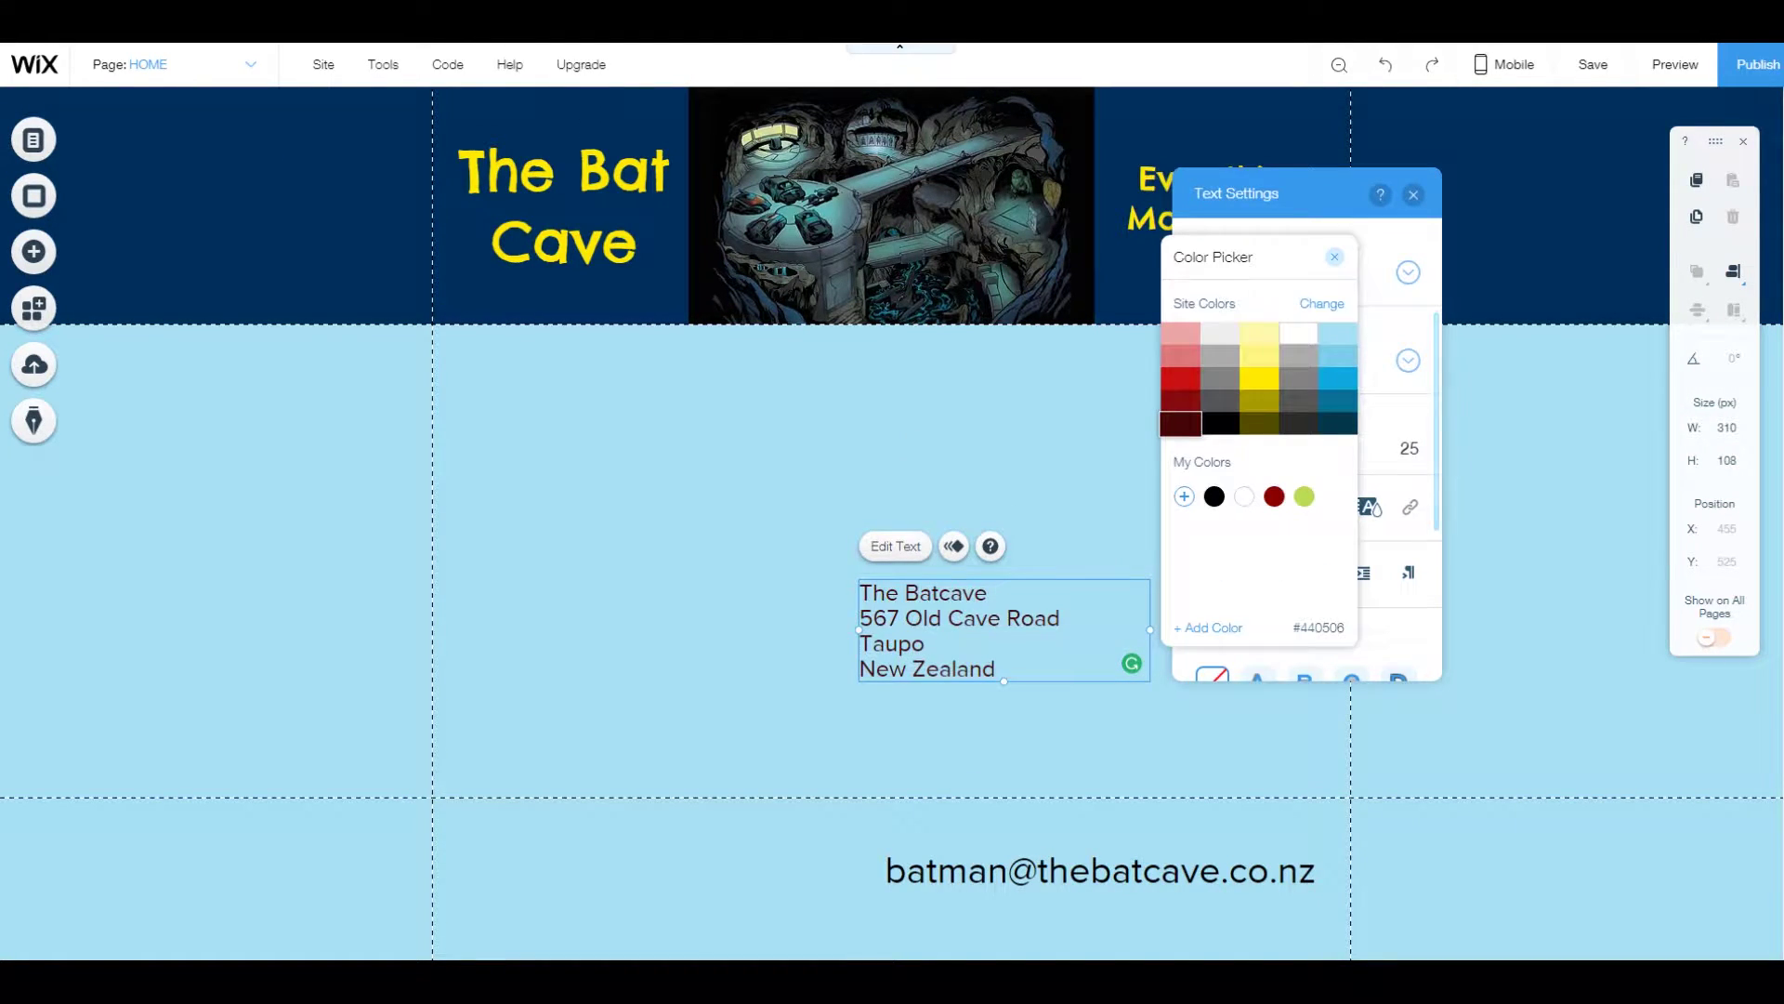
pyautogui.click(1213, 496)
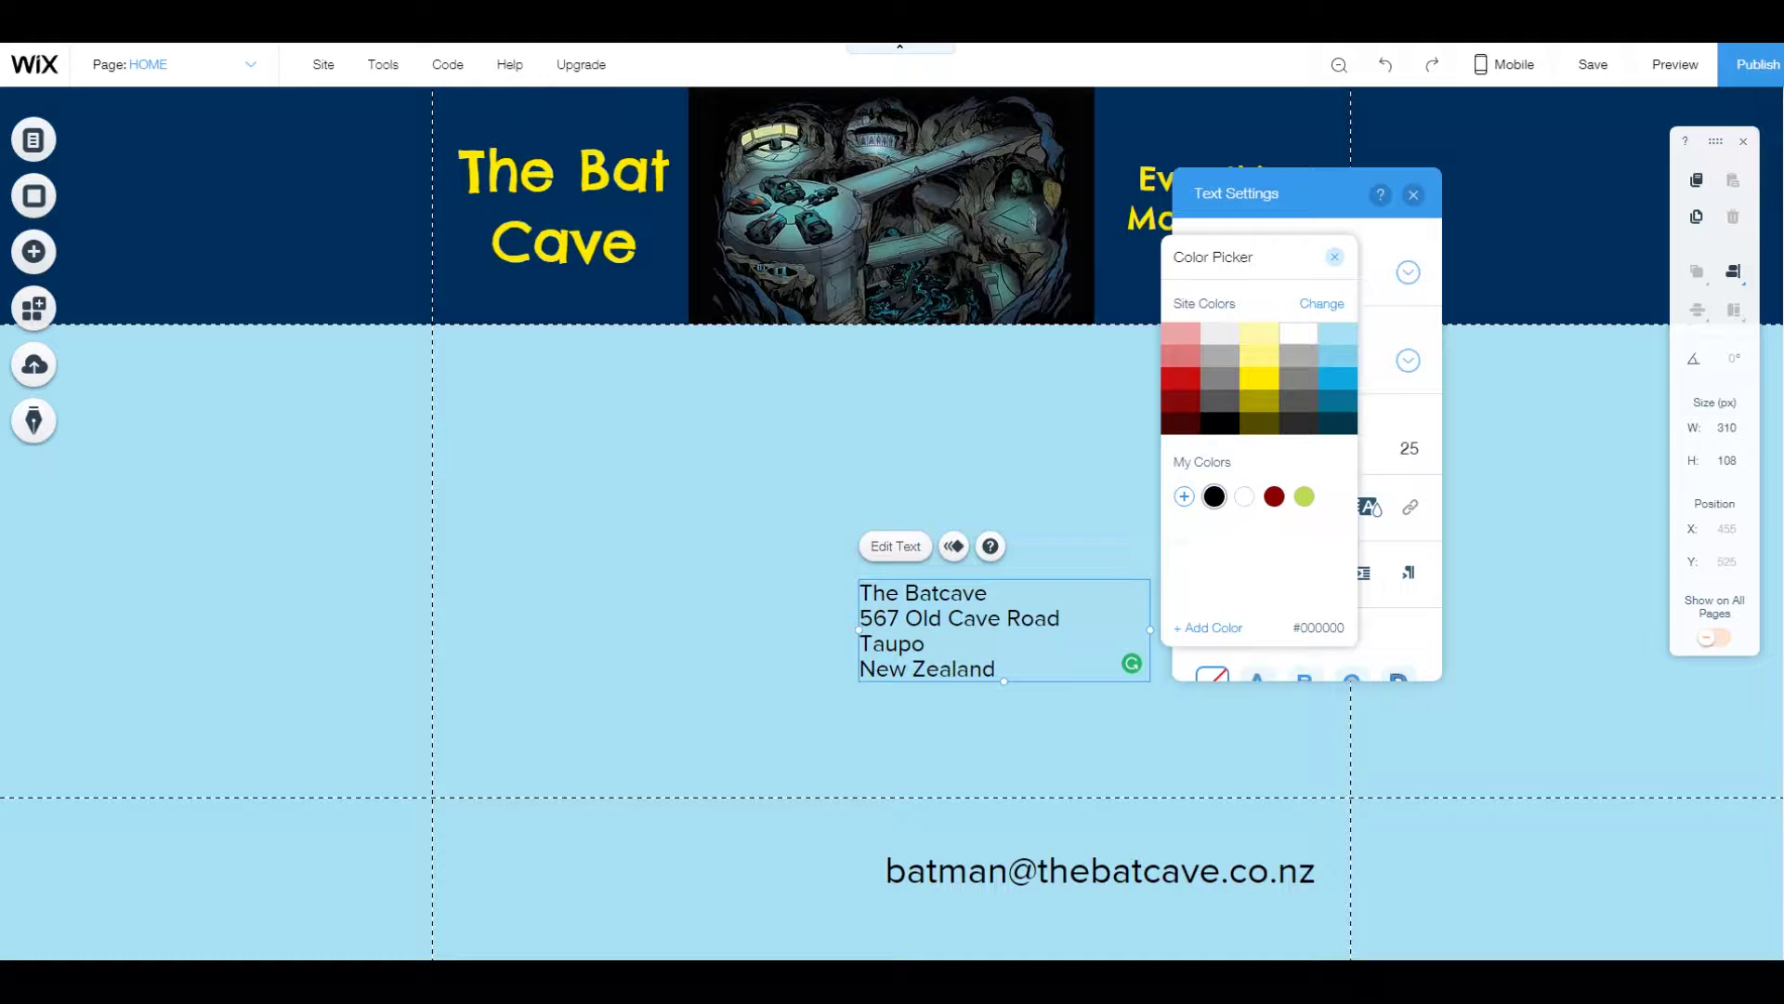
pyautogui.press('Escape')
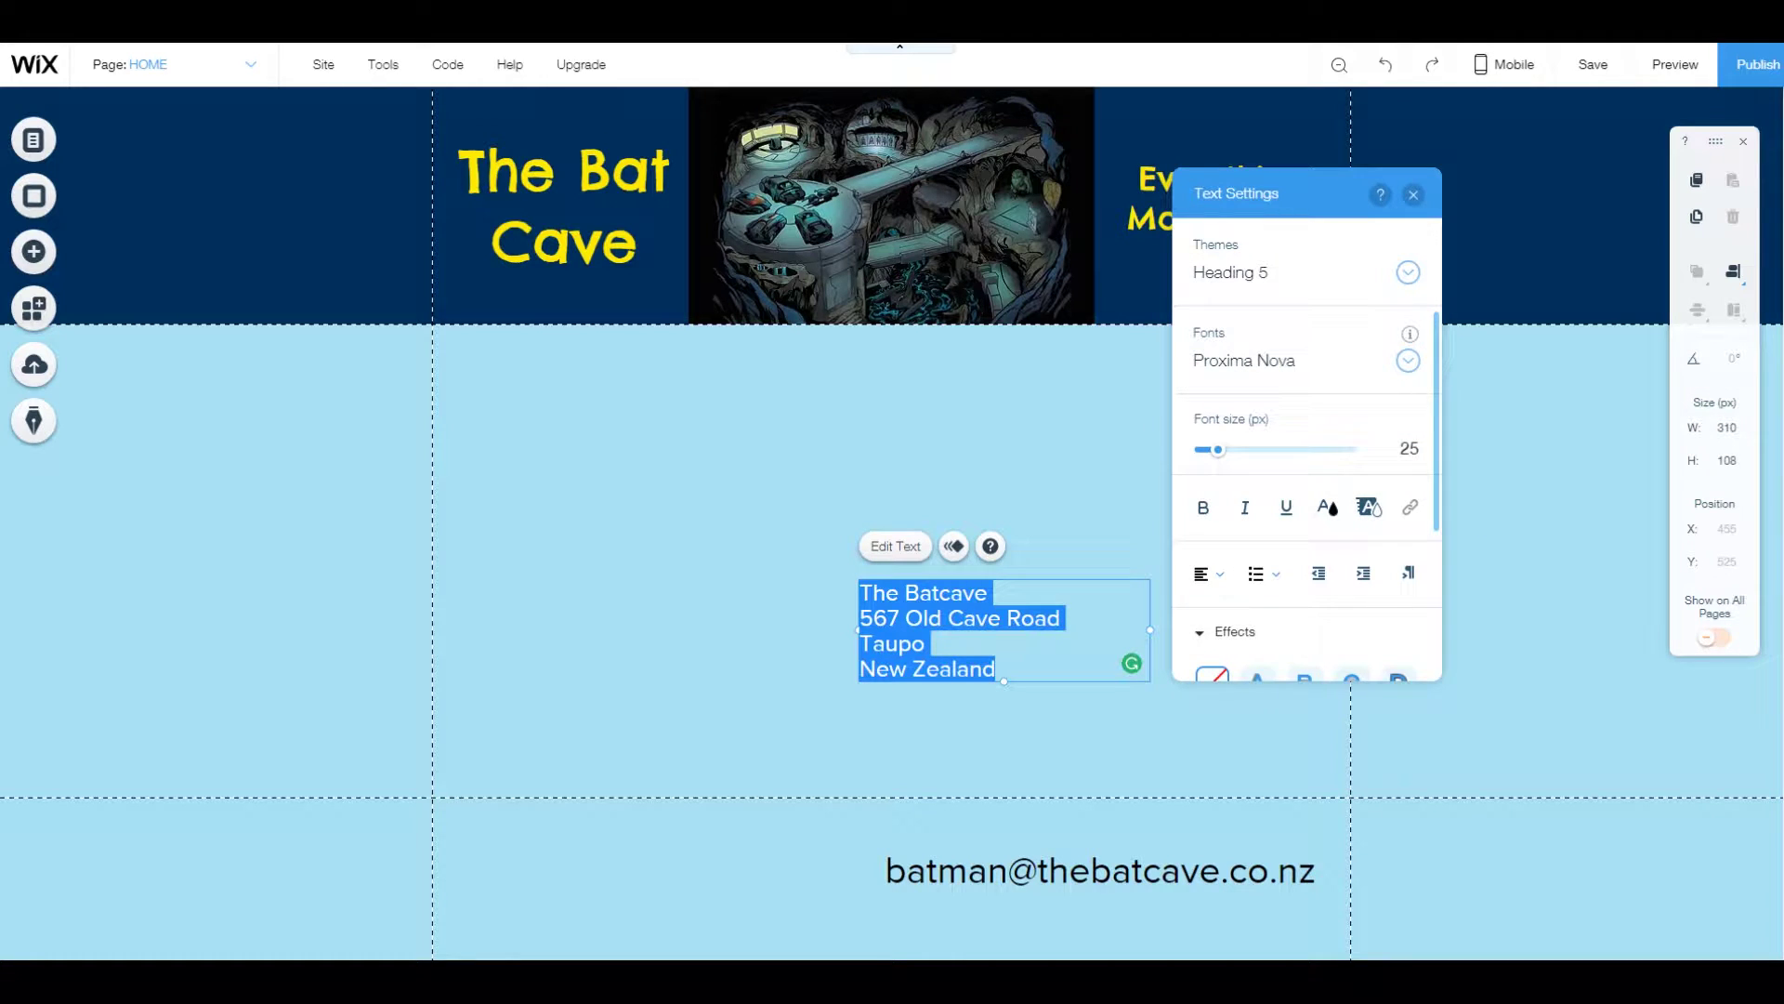
# Set the address text in the Chelsea Market font.
pyautogui.click(1246, 359)
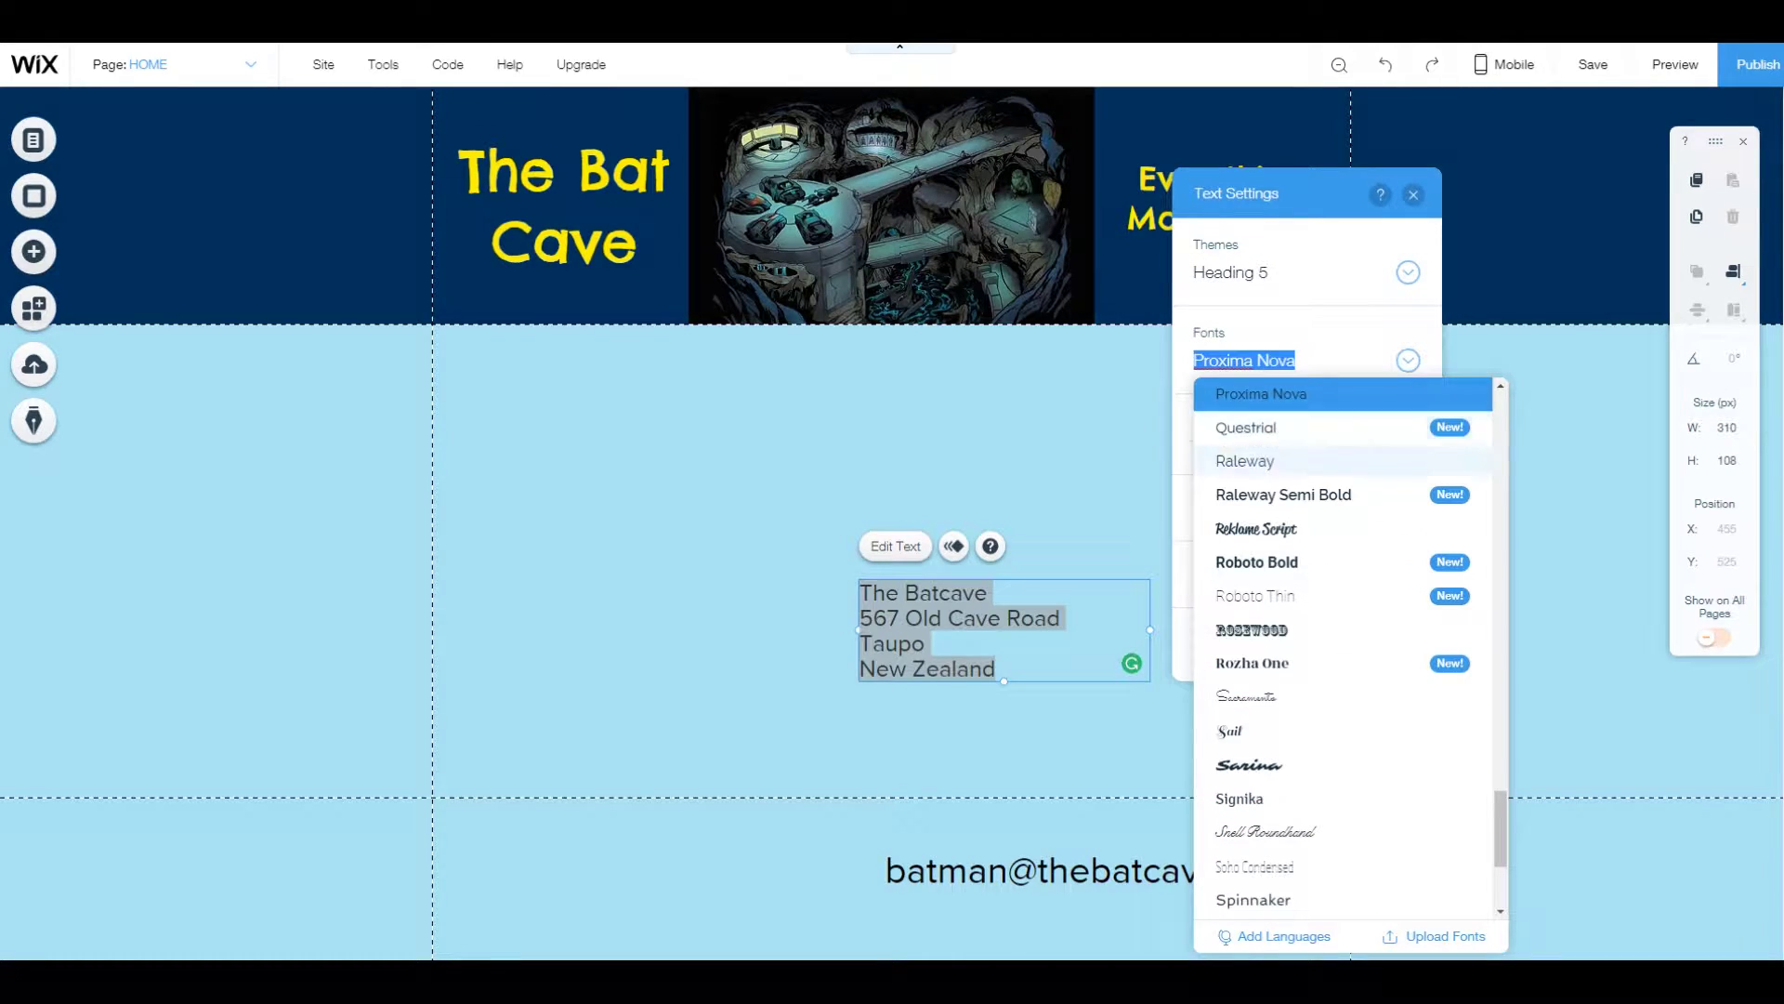
pyautogui.scroll(3, 1342, 650)
pyautogui.scroll(15, 1342, 575)
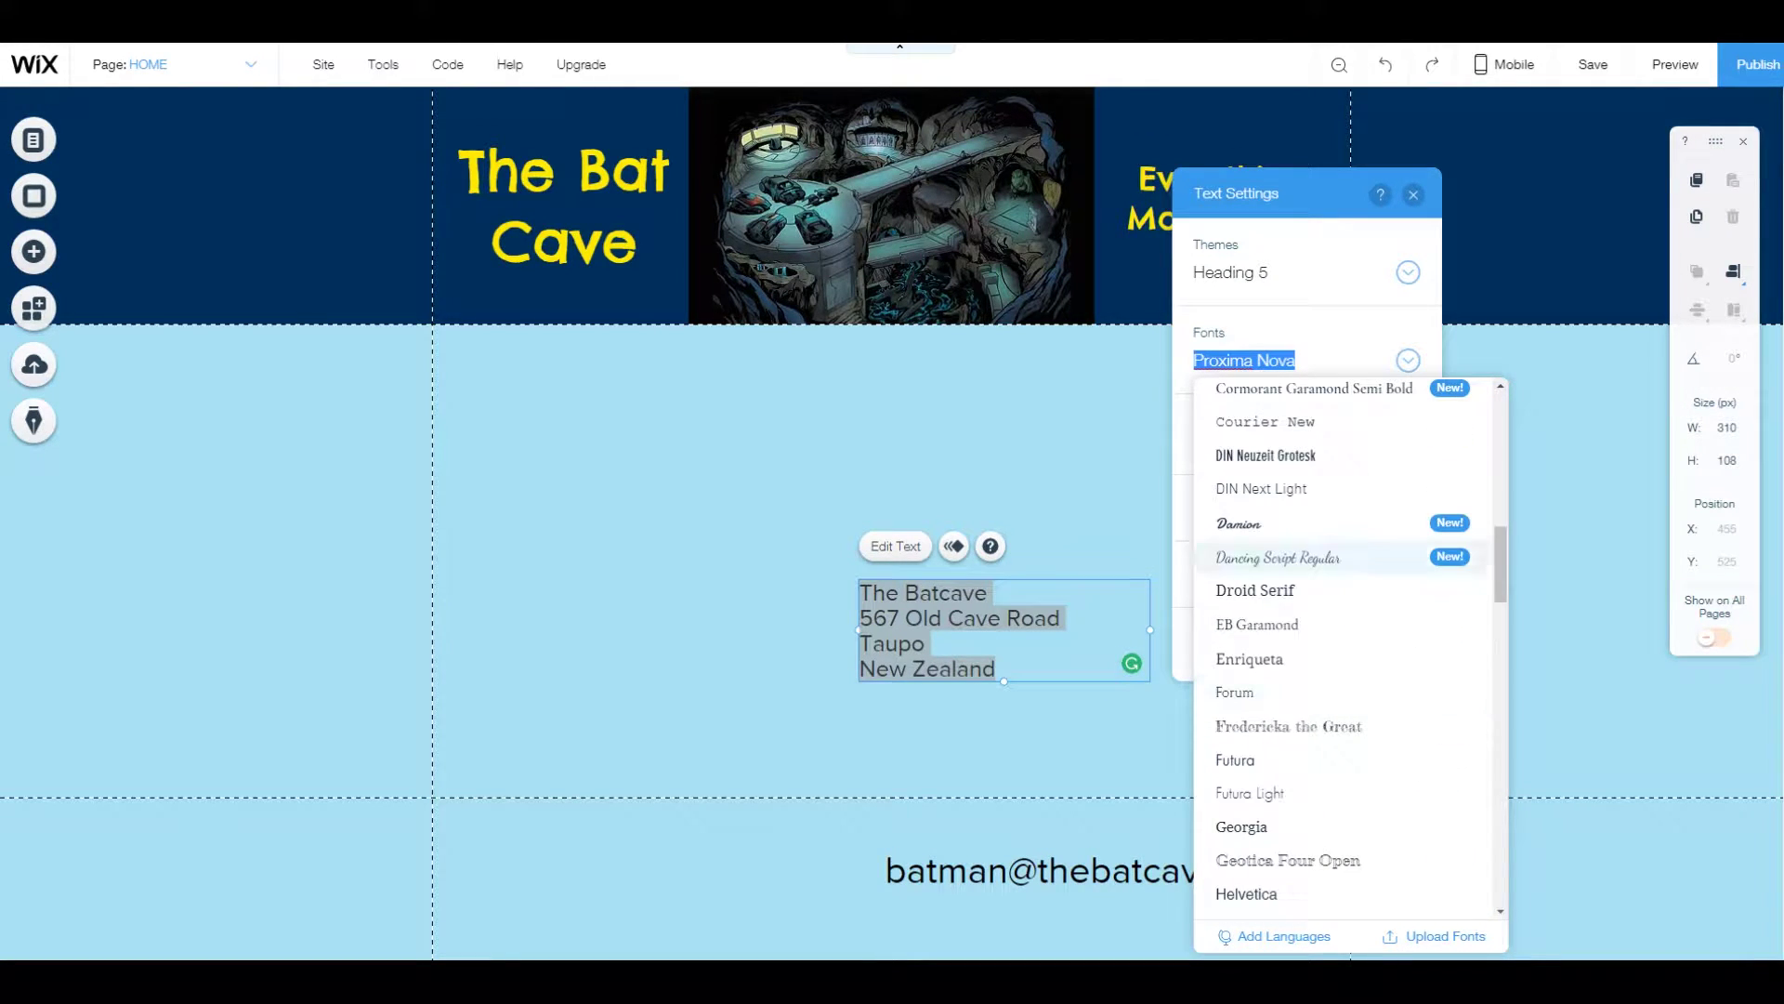
pyautogui.scroll(4, 1343, 650)
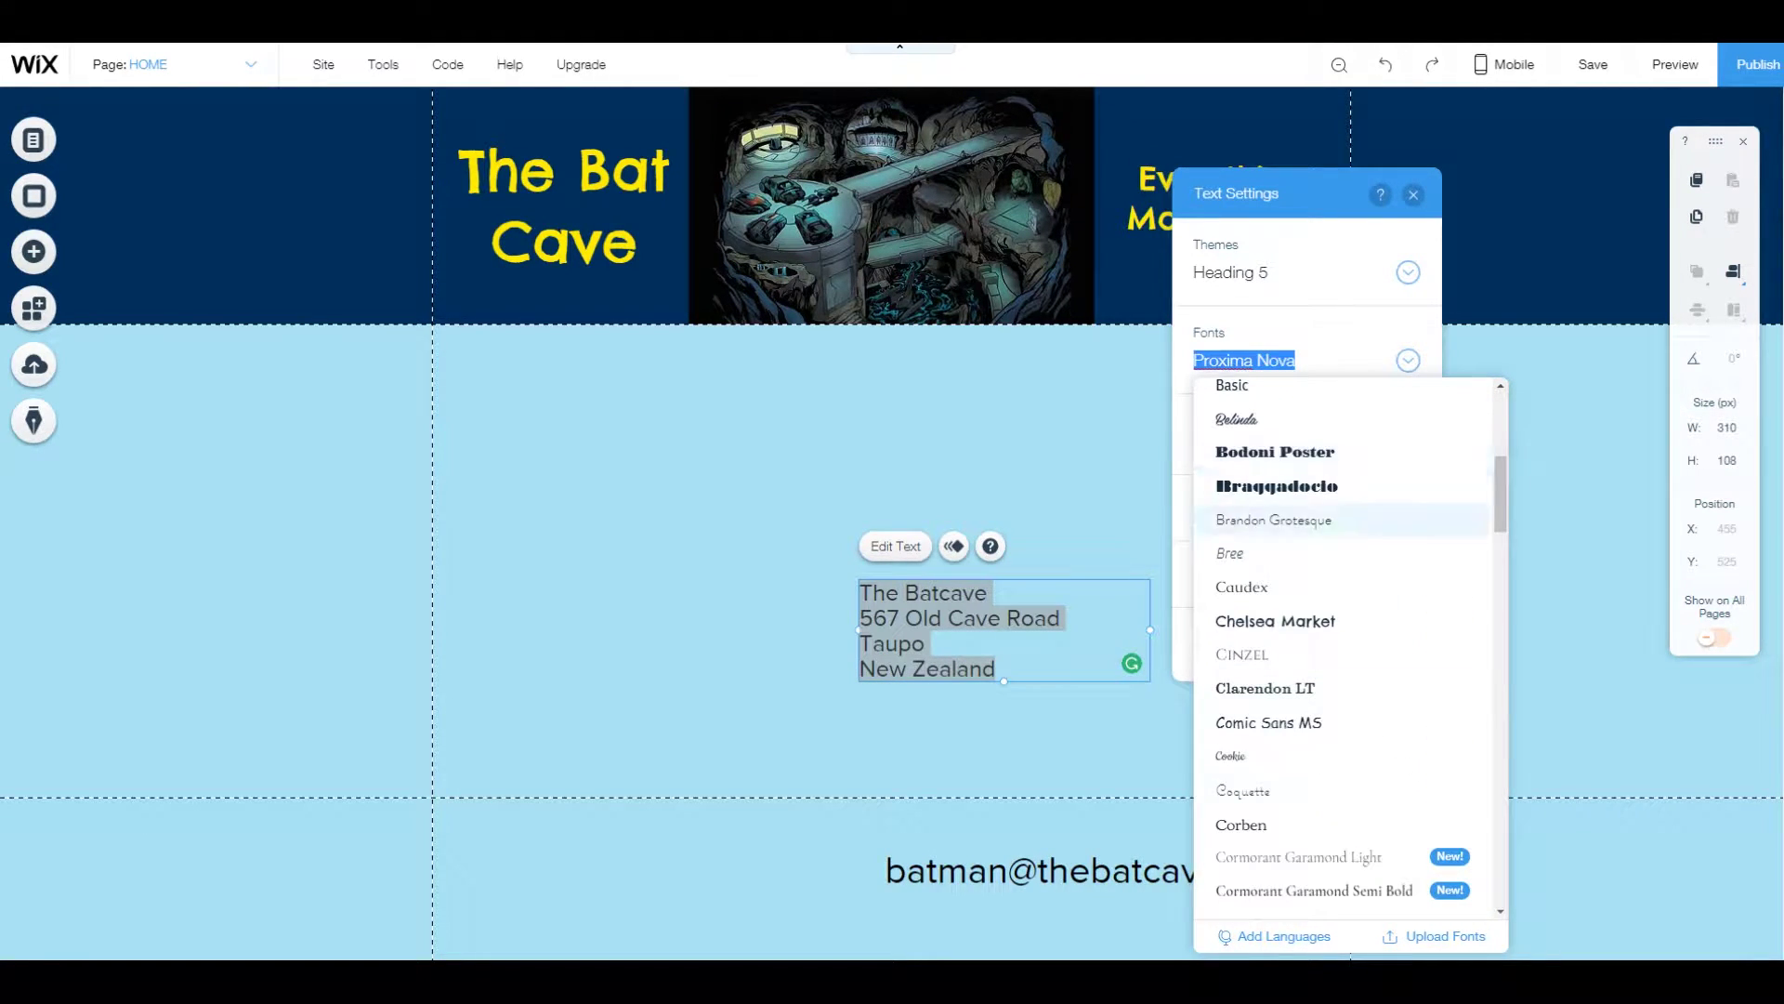
pyautogui.click(1275, 621)
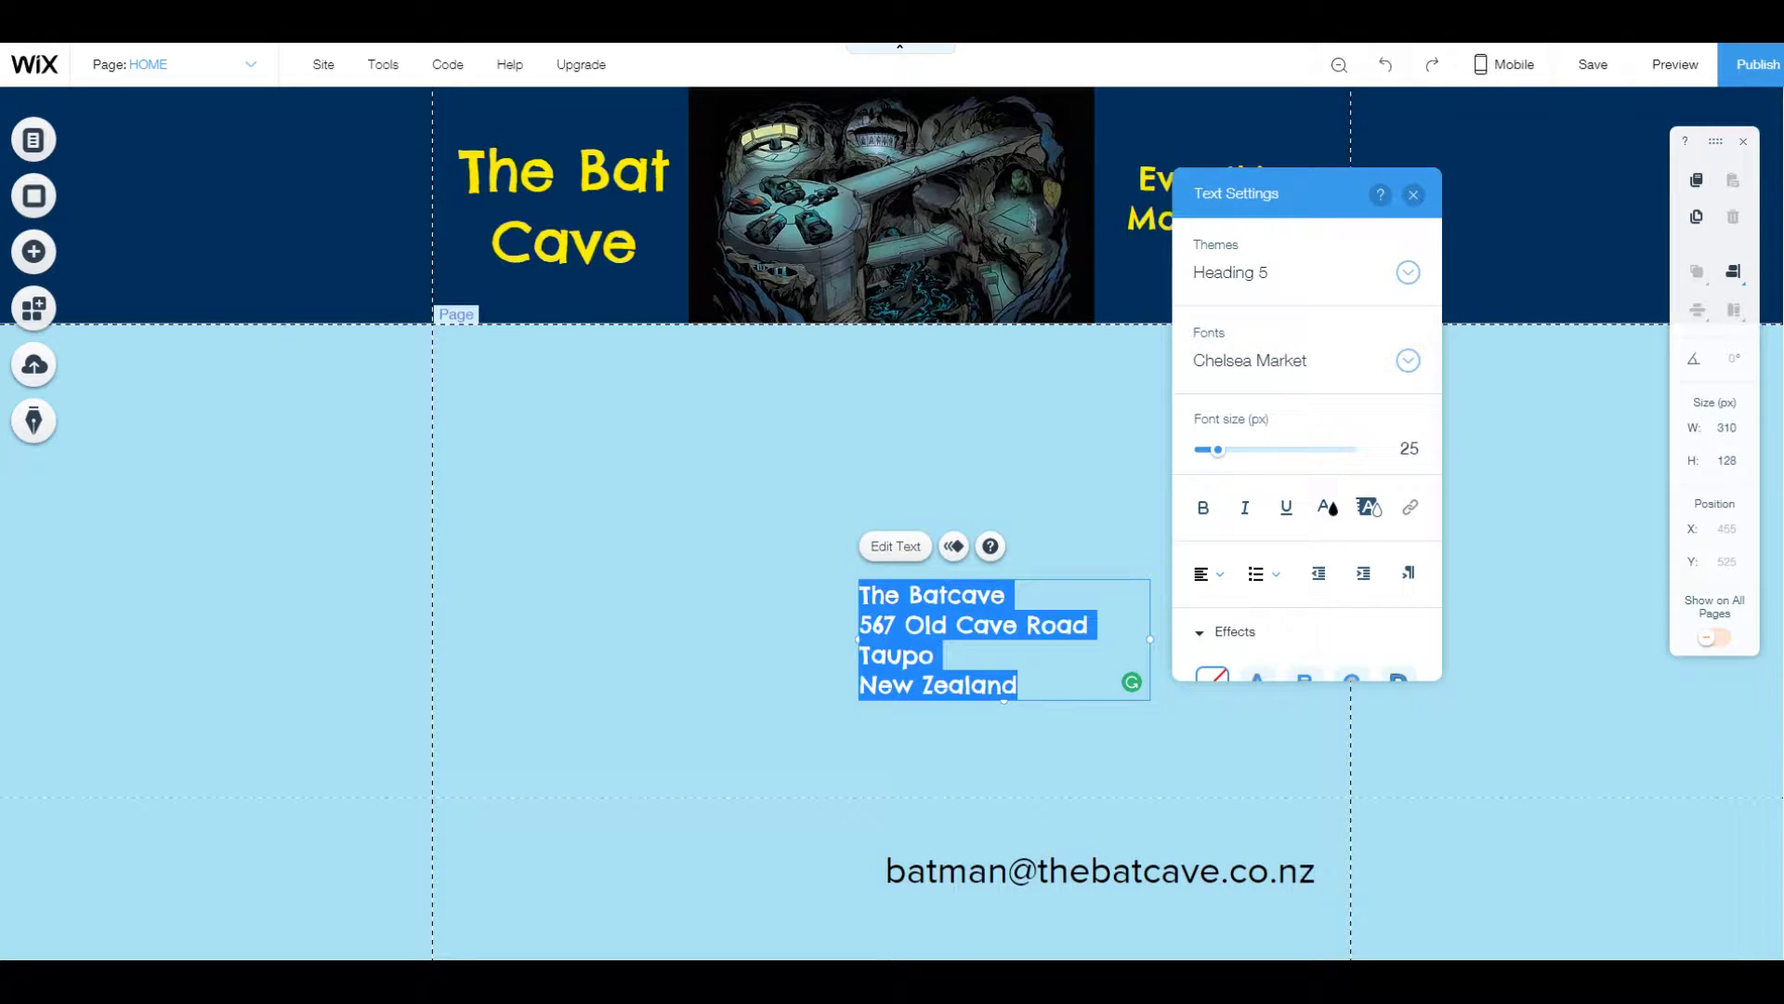
pyautogui.click(1241, 501)
# Attach the address box to the footer and place it at the left, X 34, Y 771.
pyautogui.moveTo(1004, 639); pyautogui.dragTo(764, 737)
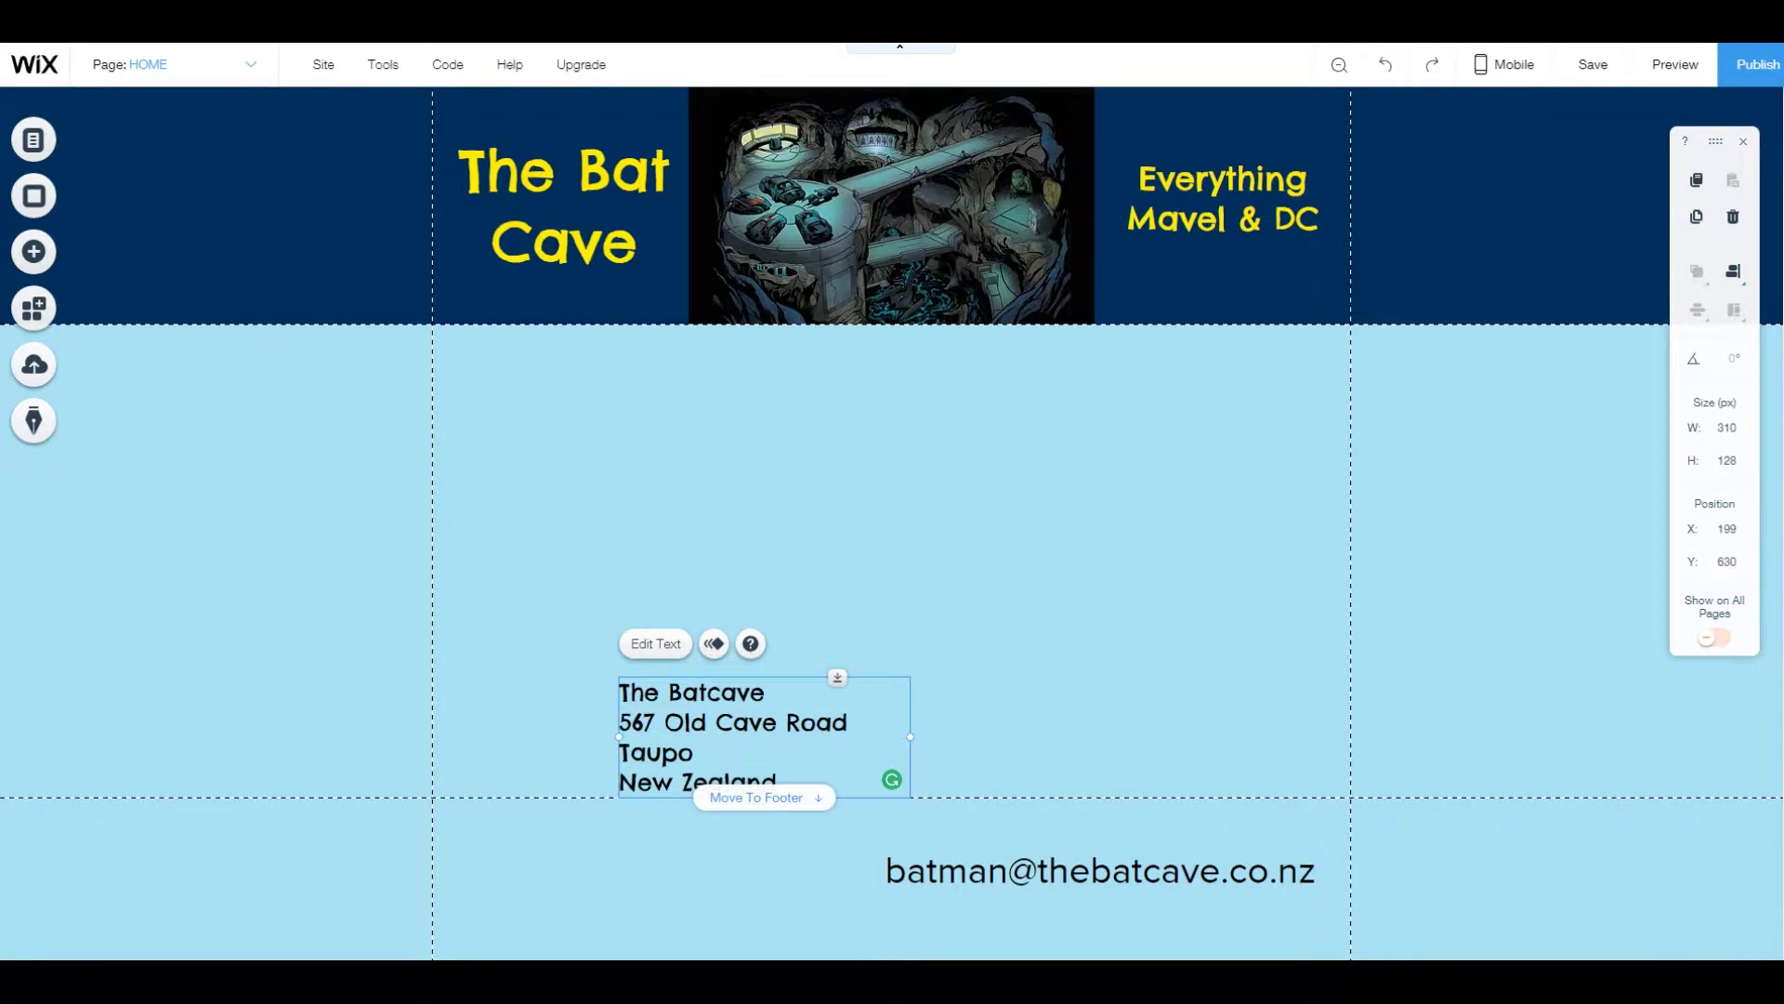
pyautogui.click(764, 797)
pyautogui.moveTo(764, 871); pyautogui.dragTo(609, 869)
pyautogui.press('Escape')
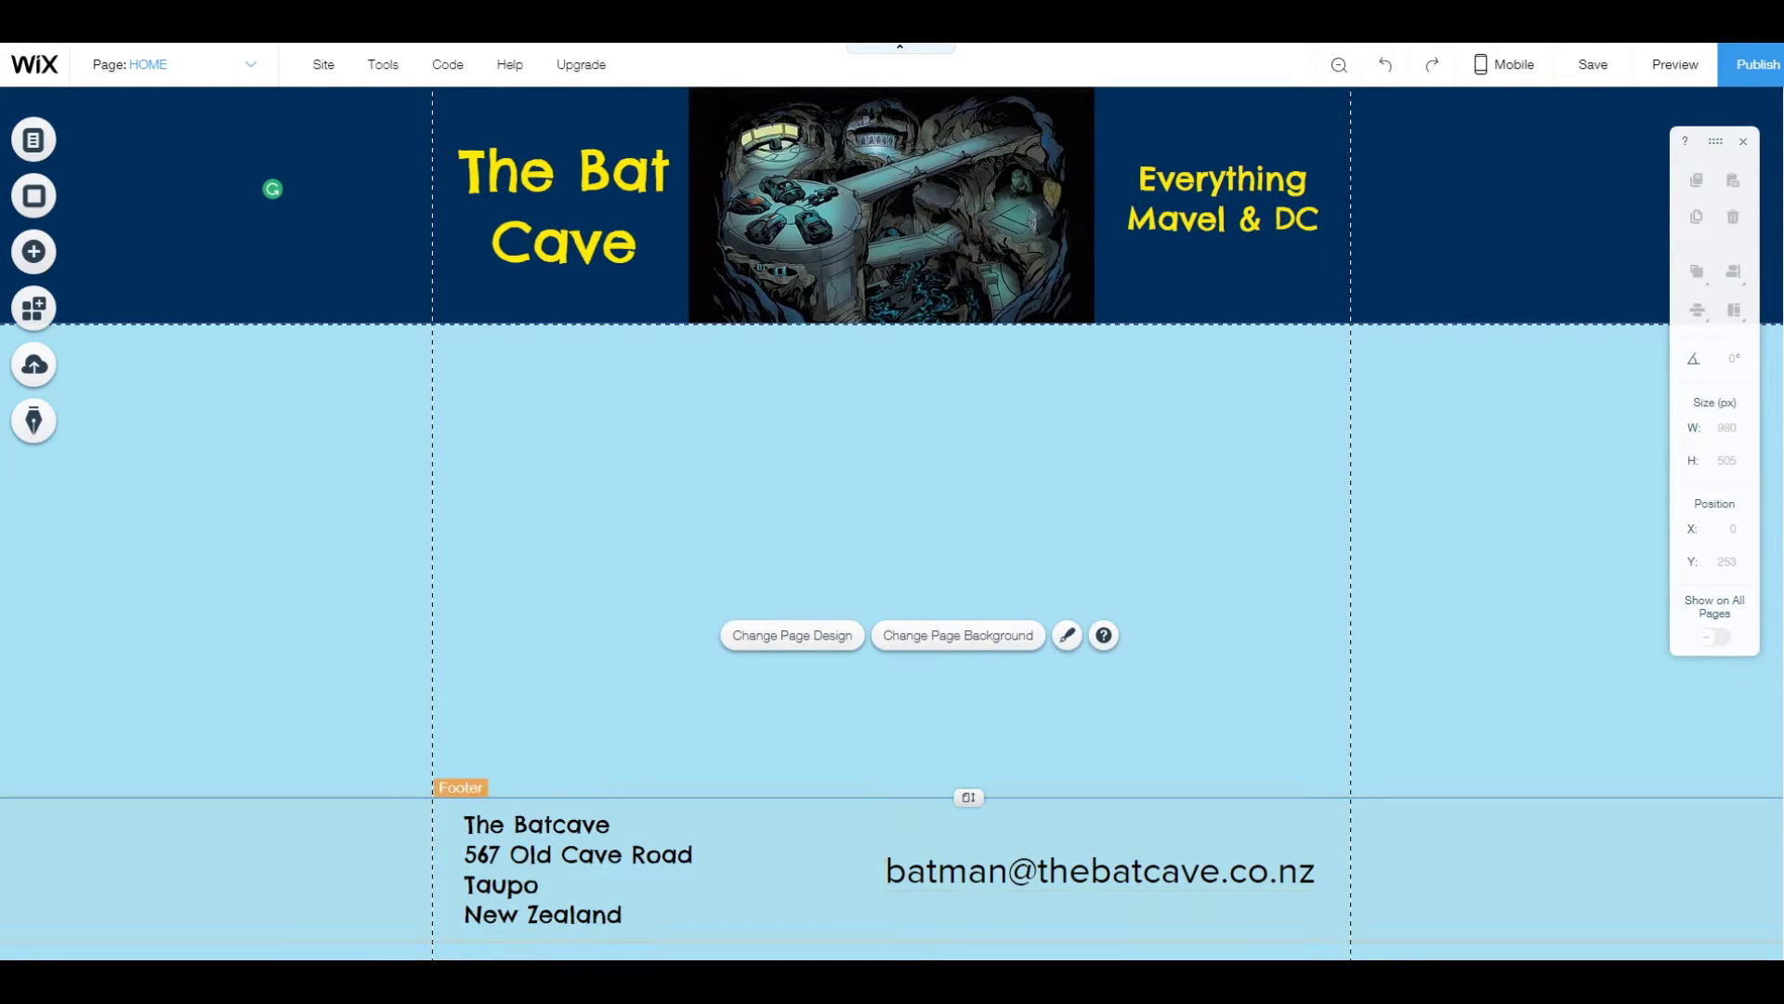
# Set the footer e-mail text in the Chelsea Market font.
pyautogui.click(1135, 882)
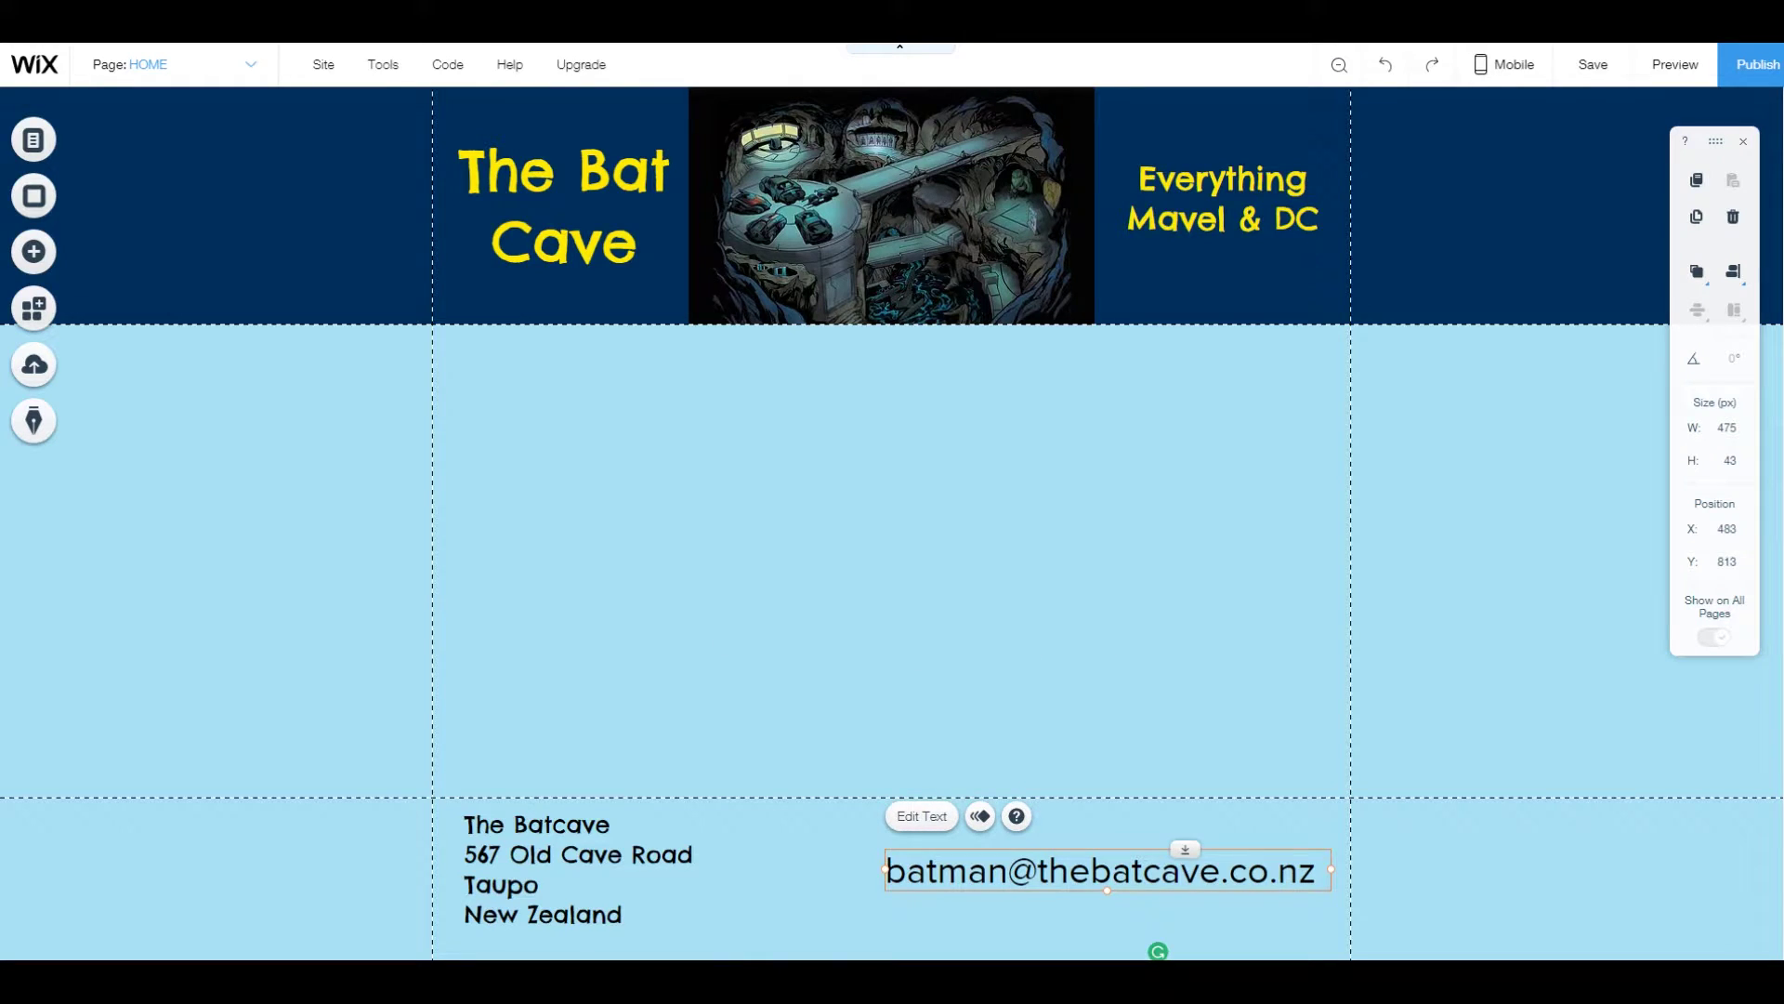
pyautogui.doubleClick(1135, 883)
pyautogui.click(1425, 569)
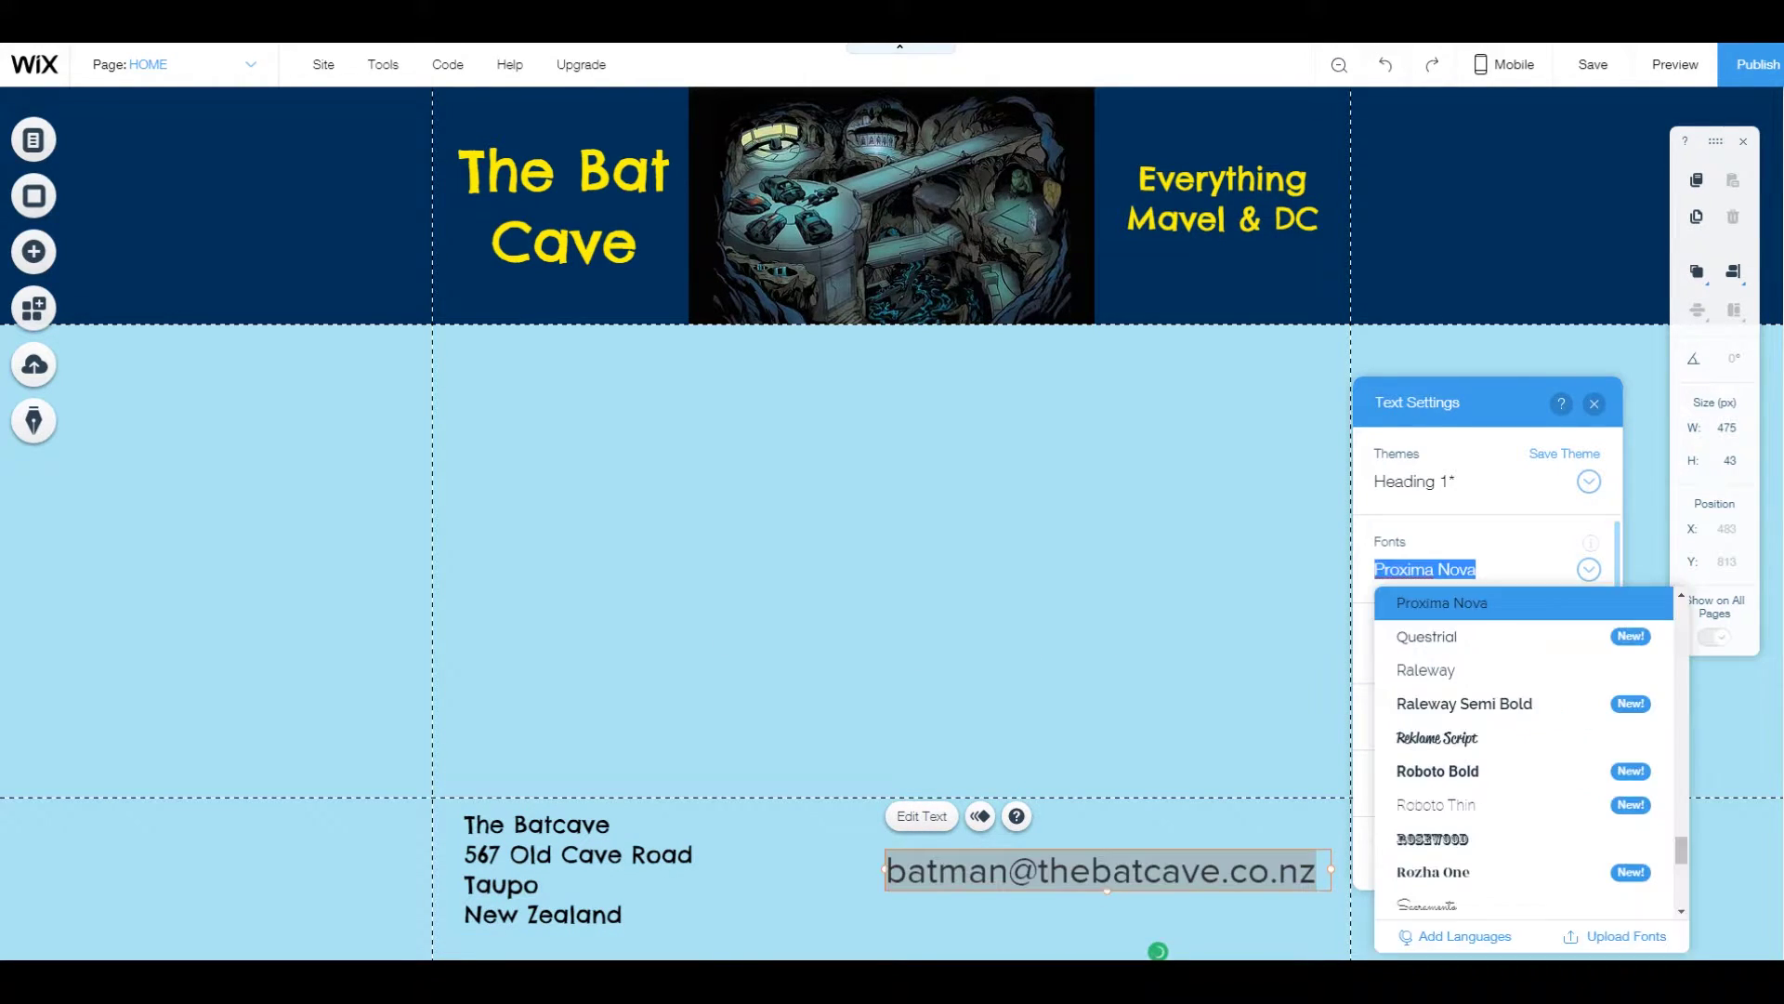
pyautogui.scroll(3, 1487, 792)
pyautogui.scroll(10, 1486, 795)
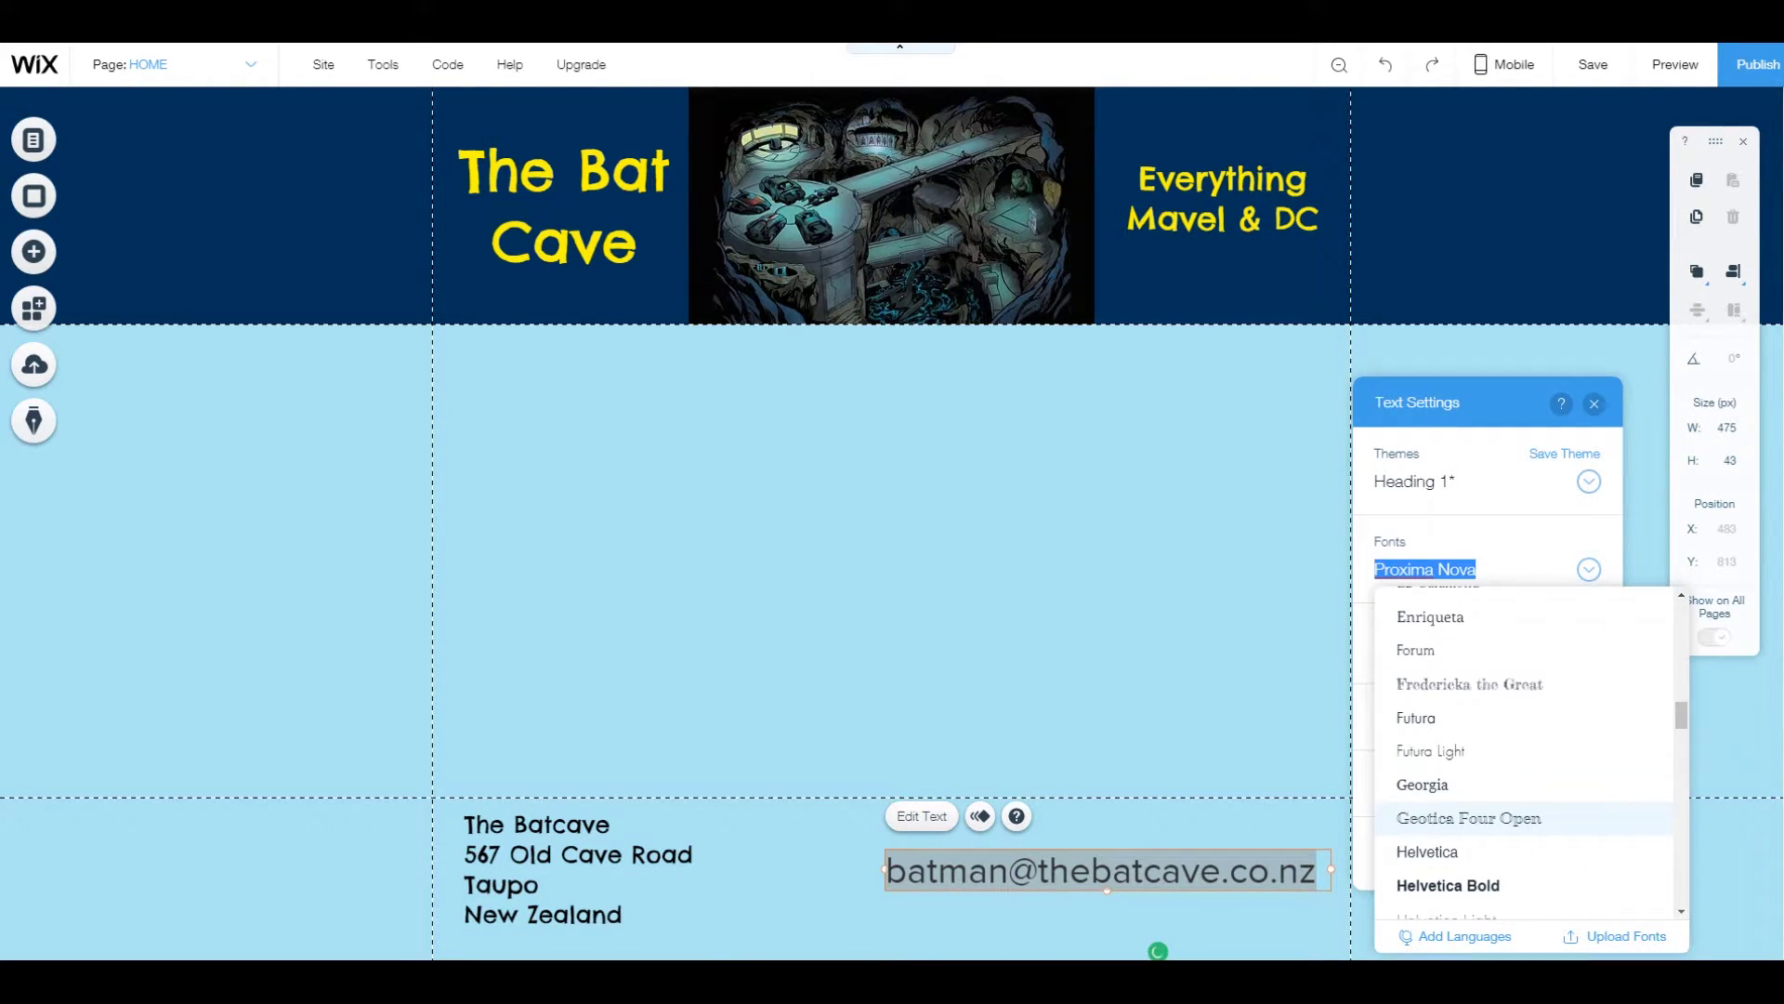
pyautogui.scroll(3, 1487, 799)
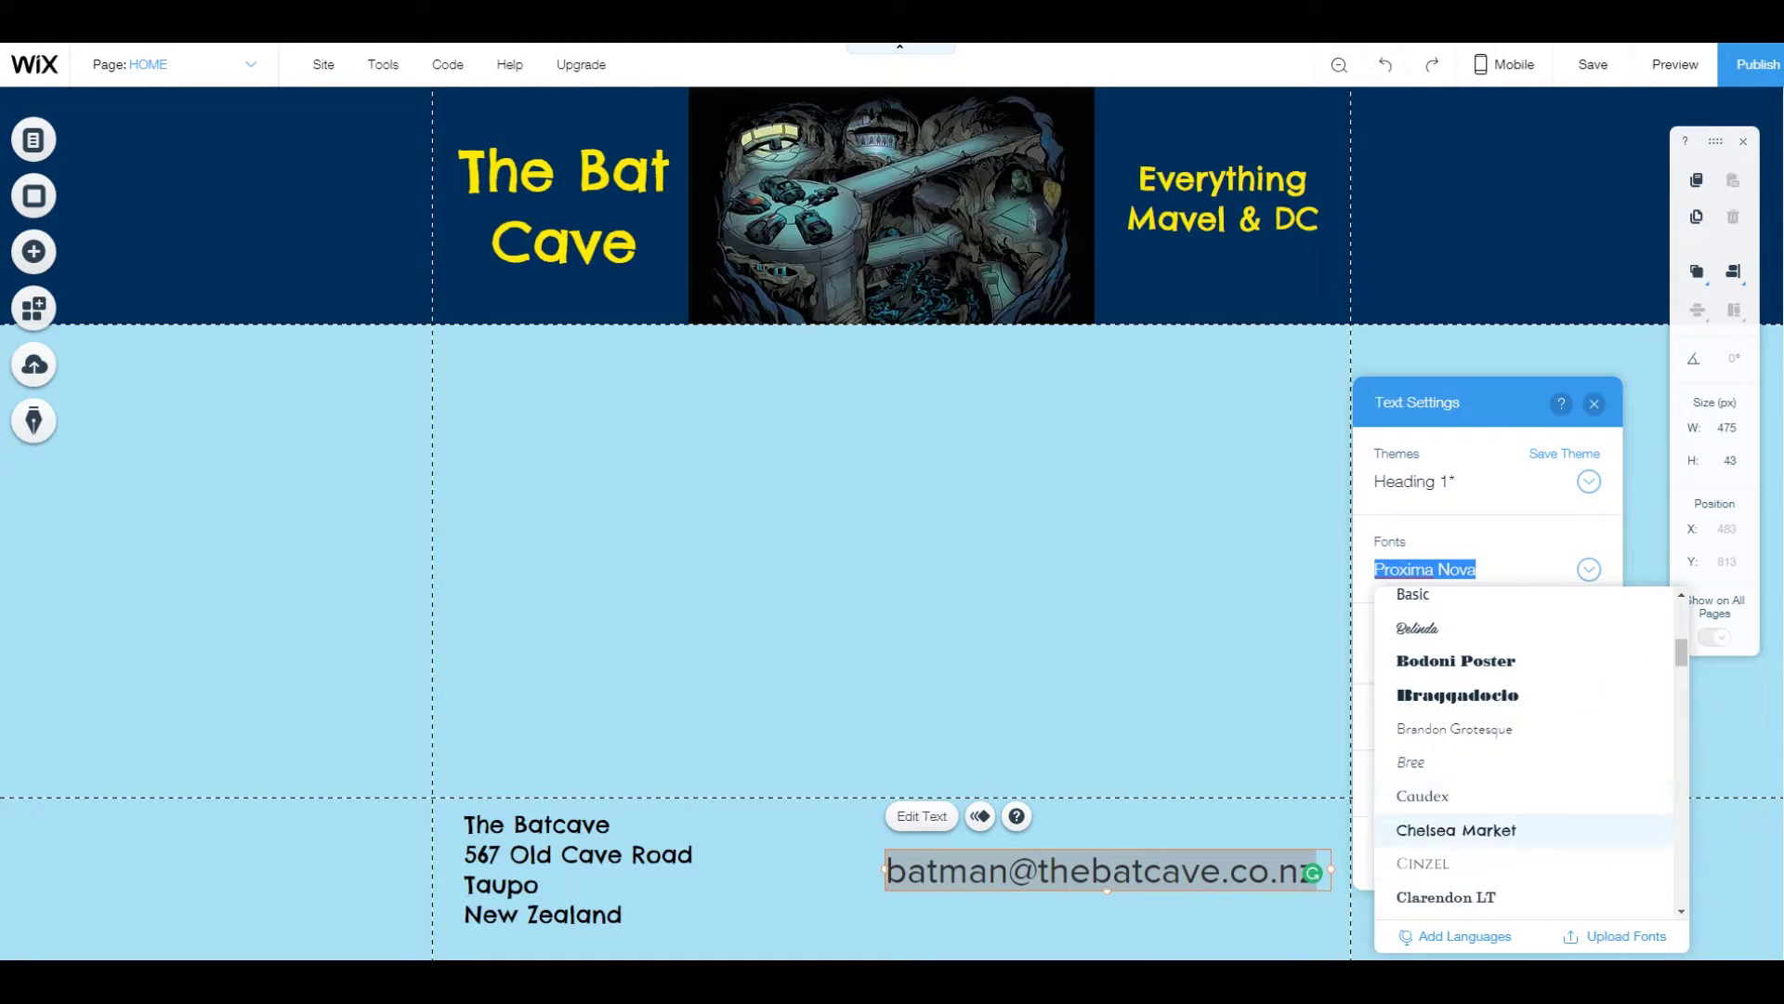
pyautogui.click(1435, 829)
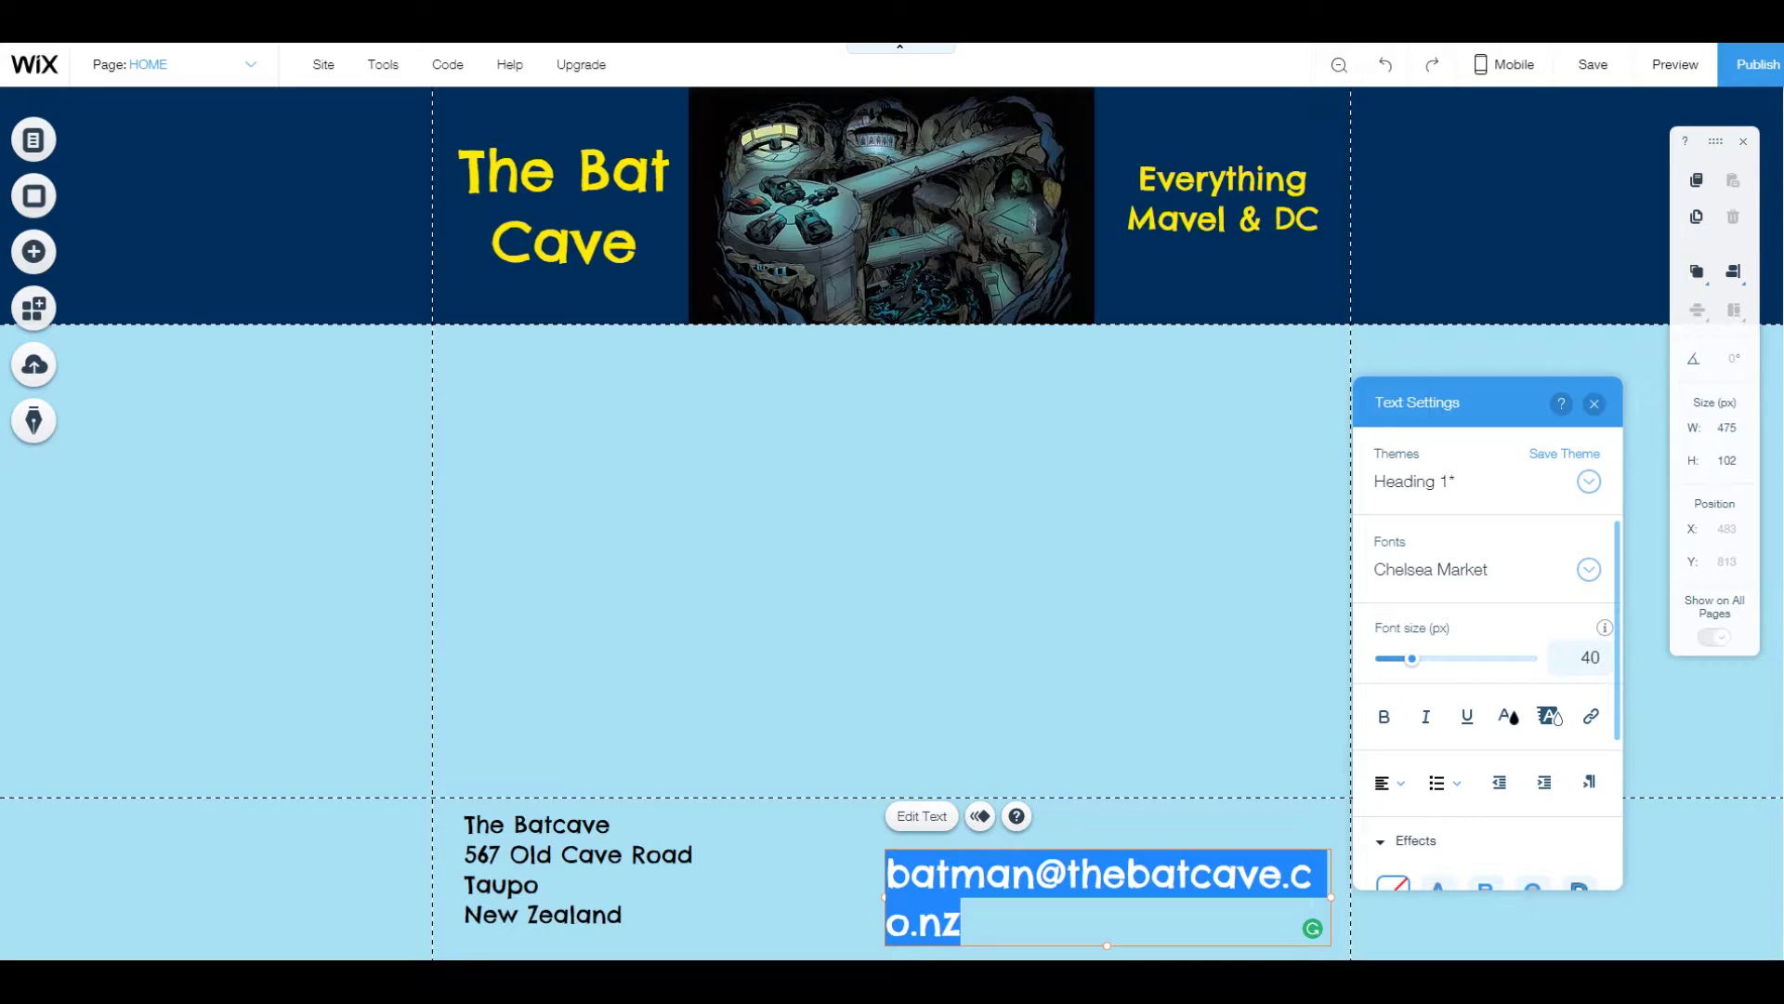
# Lower the e-mail font size to 33 px so it fits one line, then save.
pyautogui.press('Down')
pyautogui.press('Down')
pyautogui.press('Down')
pyautogui.press('Down')
pyautogui.press('Down')
pyautogui.press('Down')
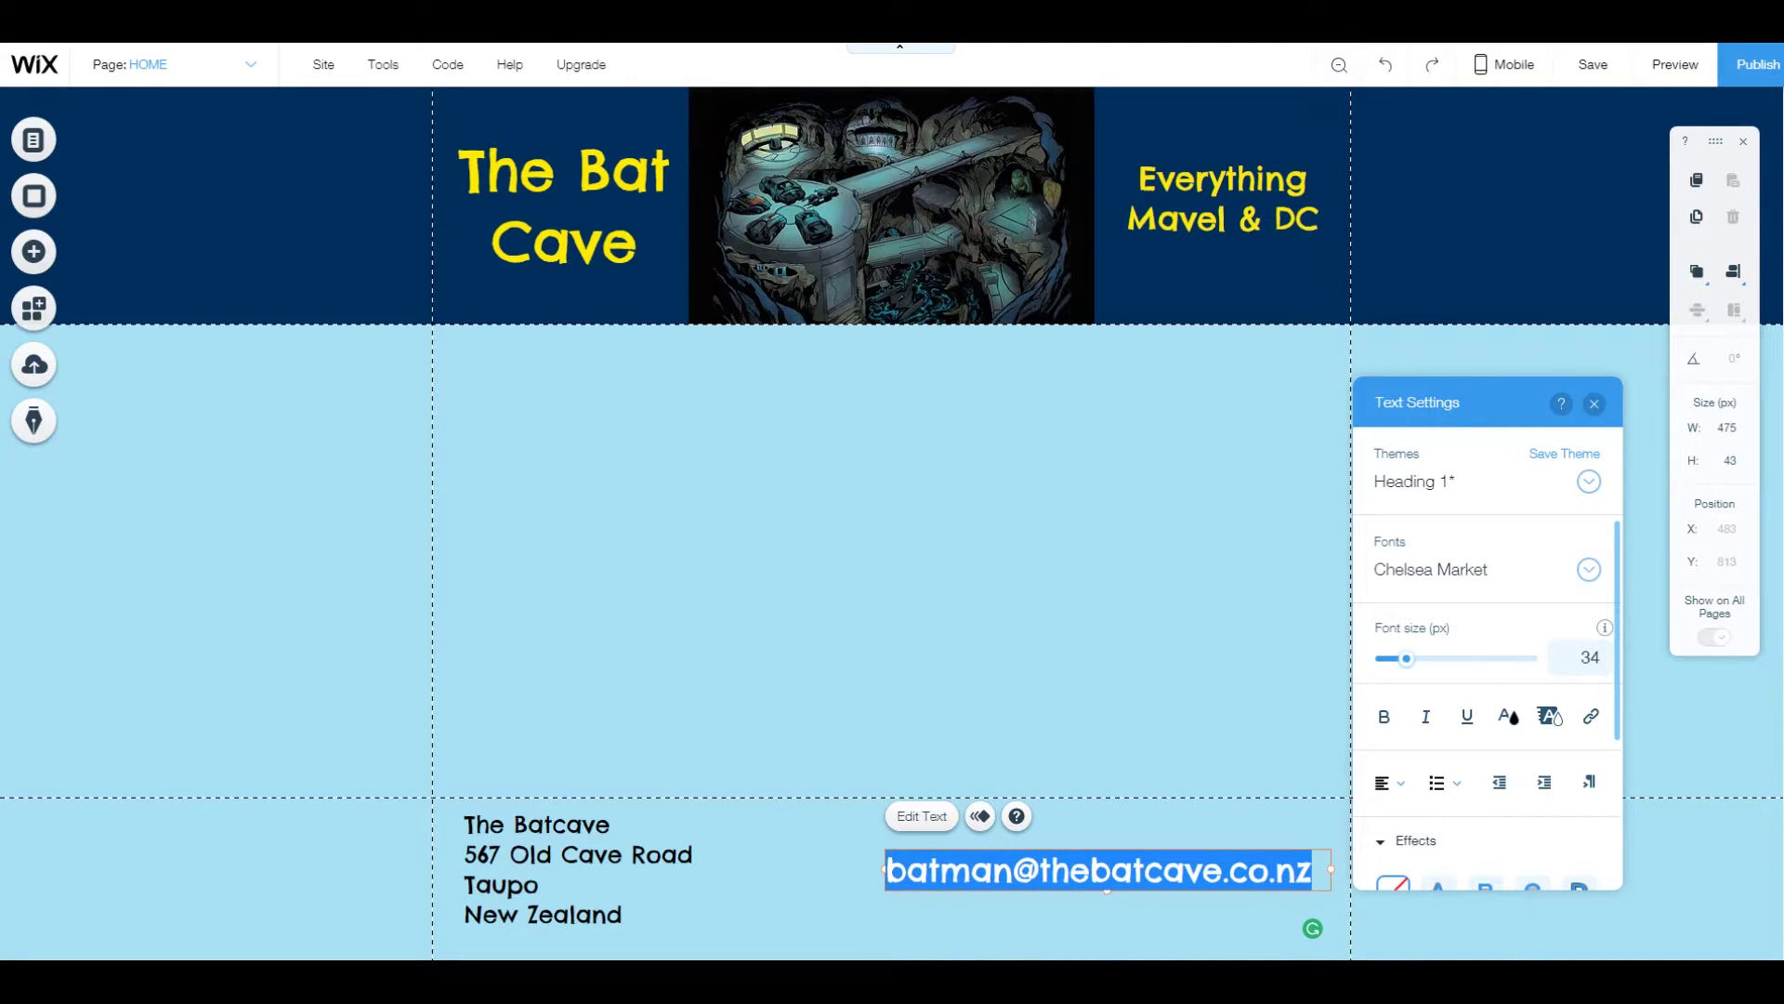
pyautogui.press('Down')
pyautogui.click(1208, 558)
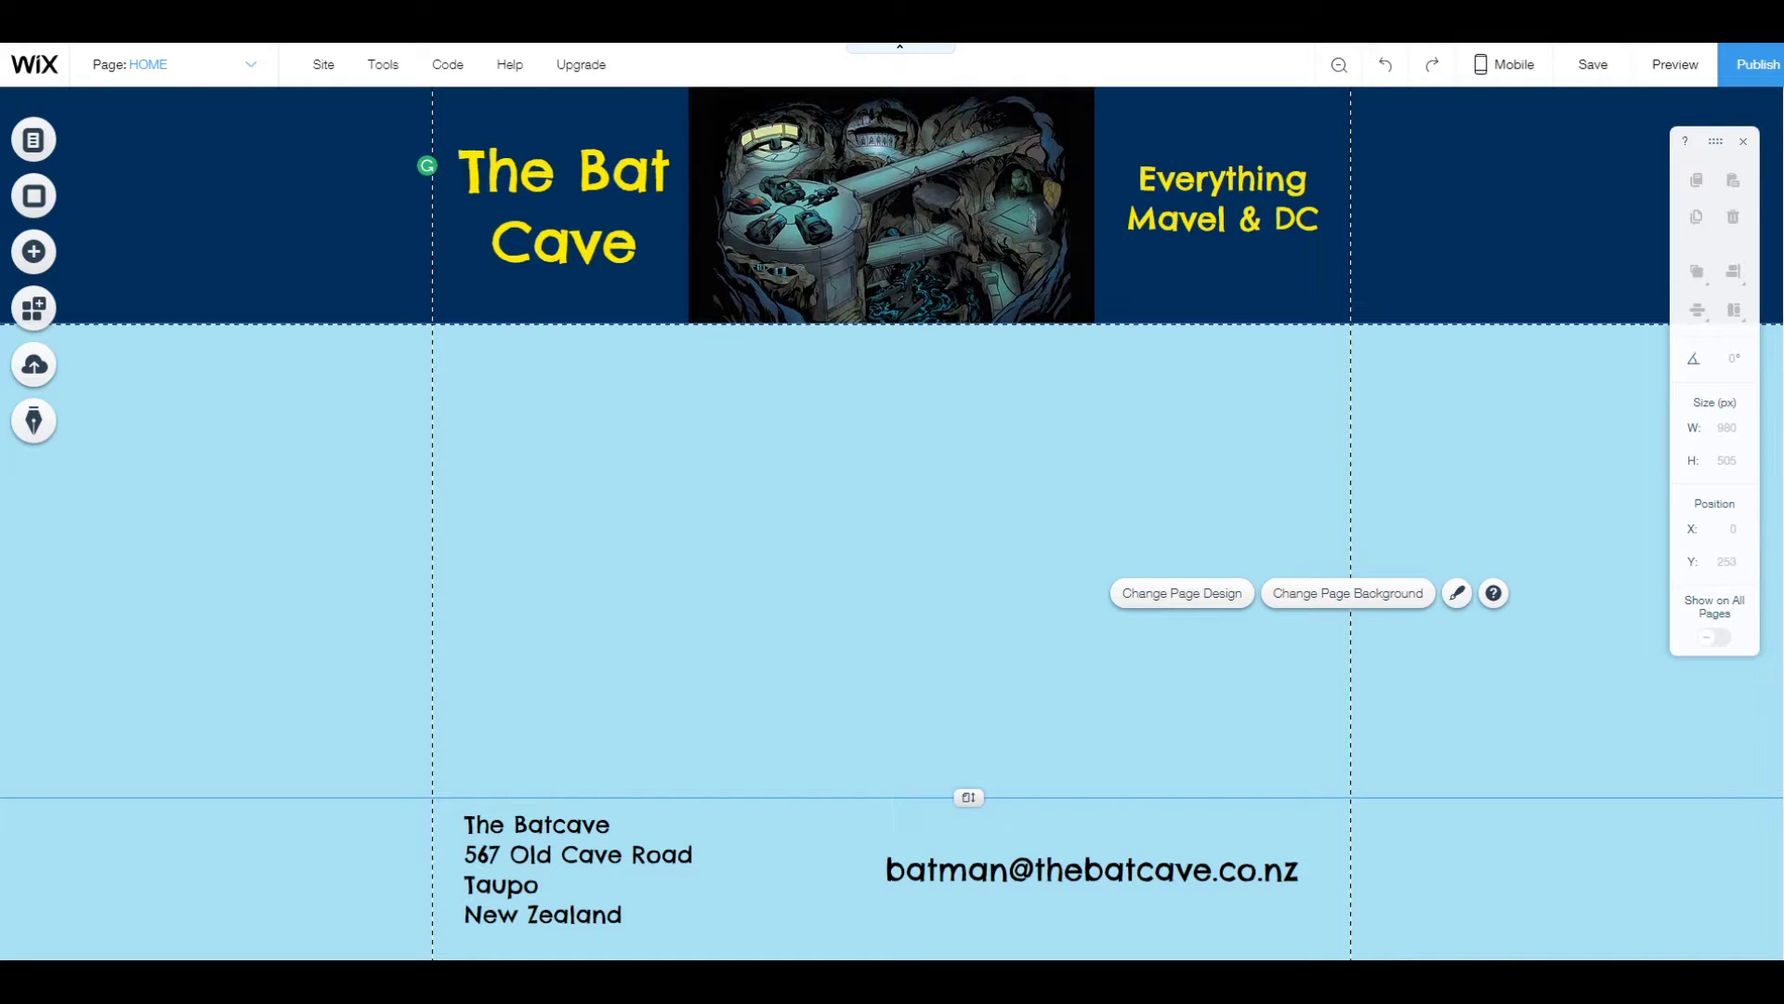
pyautogui.hotkey('ctrl', 's')
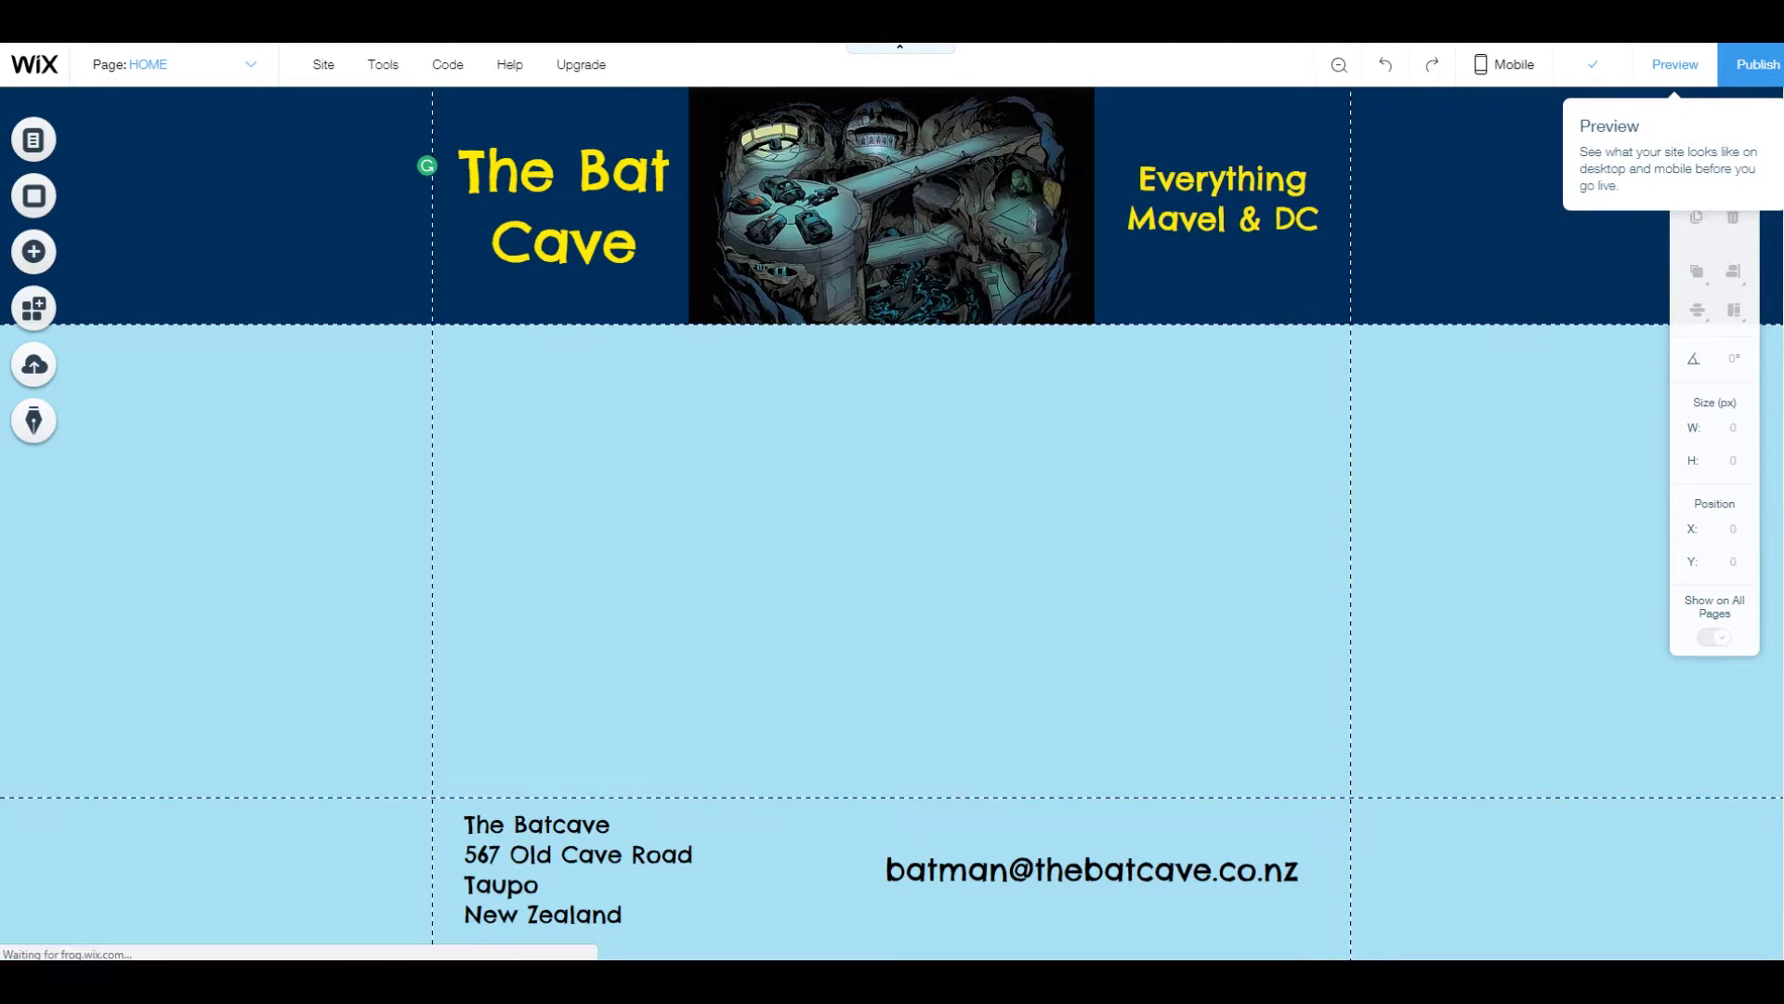
# Preview the site, scroll to the footer, and select the address and e-mail text.
pyautogui.click(1675, 64)
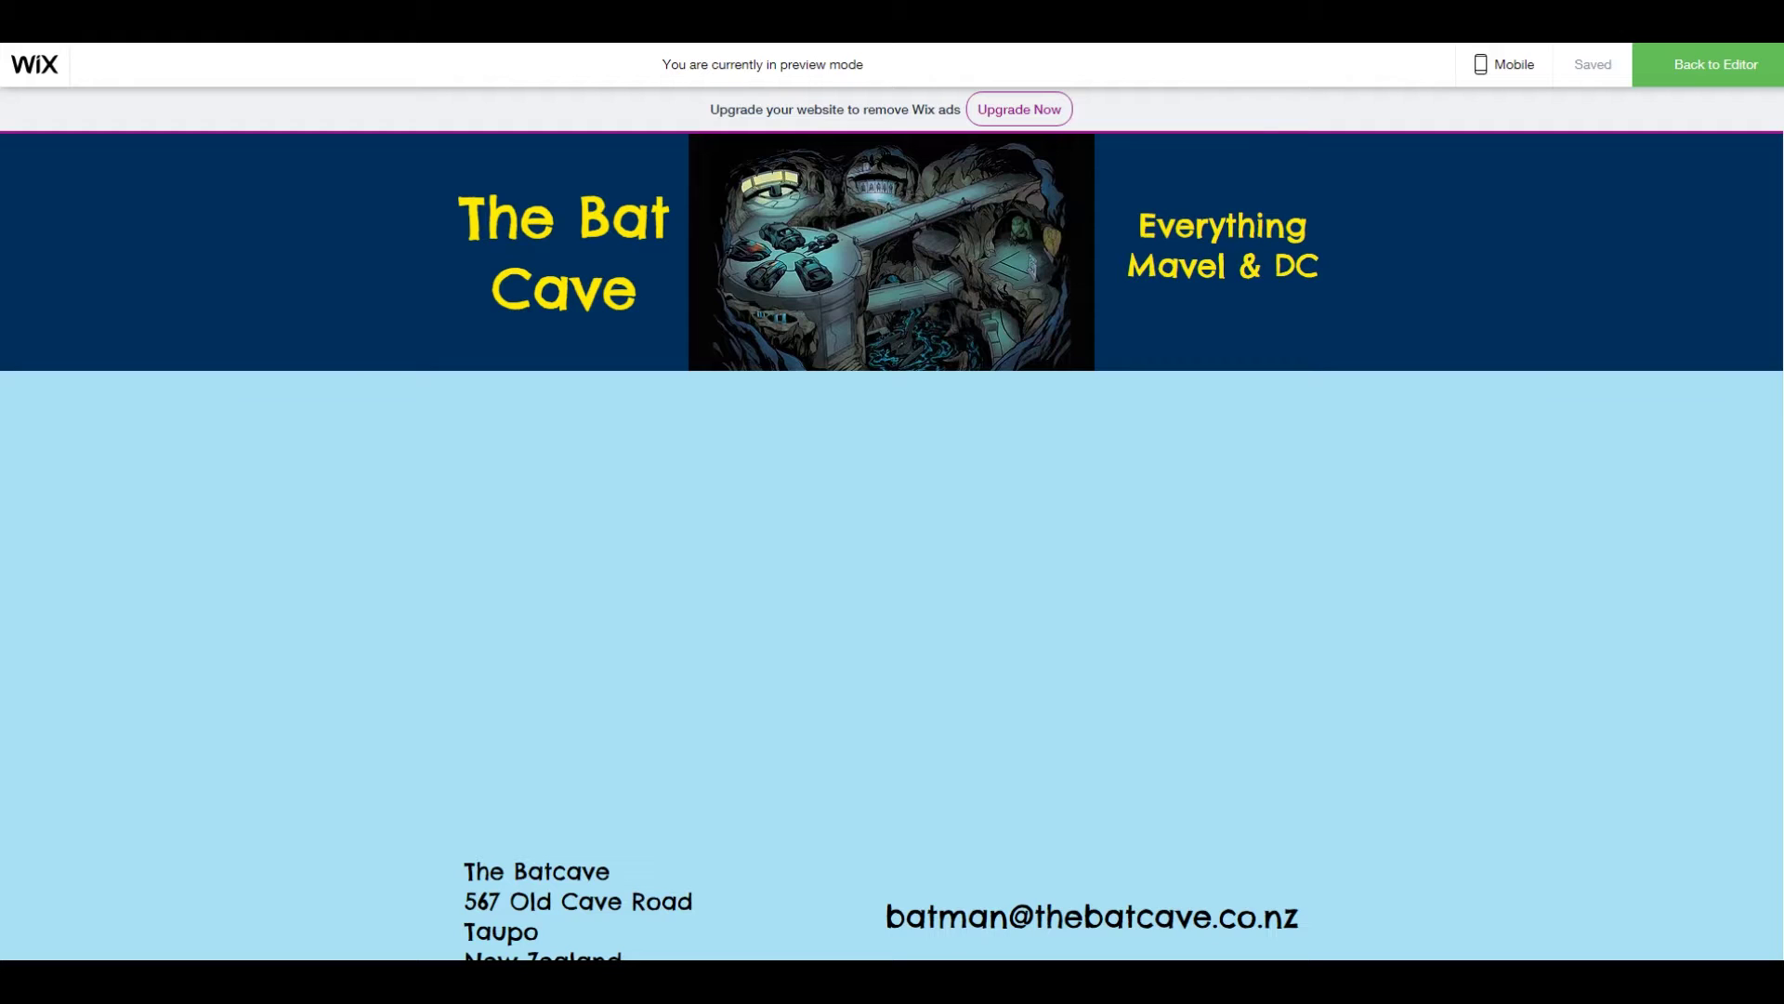
pyautogui.scroll(-1, 892, 539)
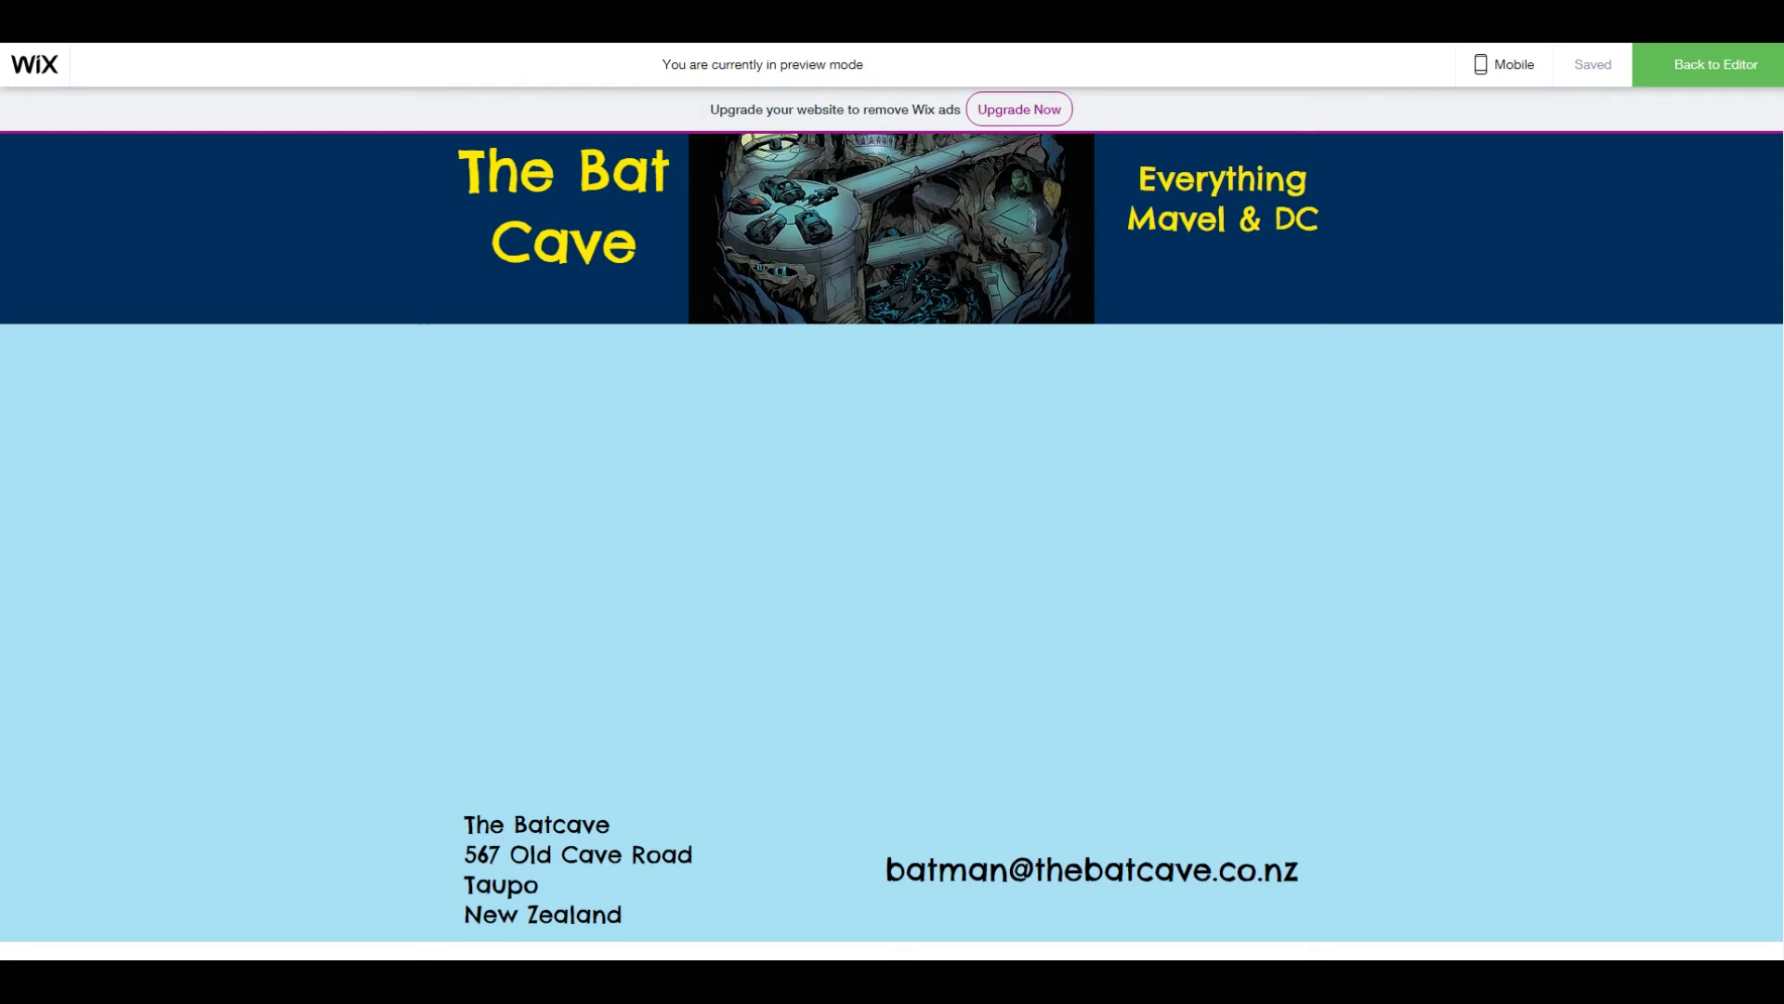
pyautogui.moveTo(464, 816); pyautogui.dragTo(622, 920)
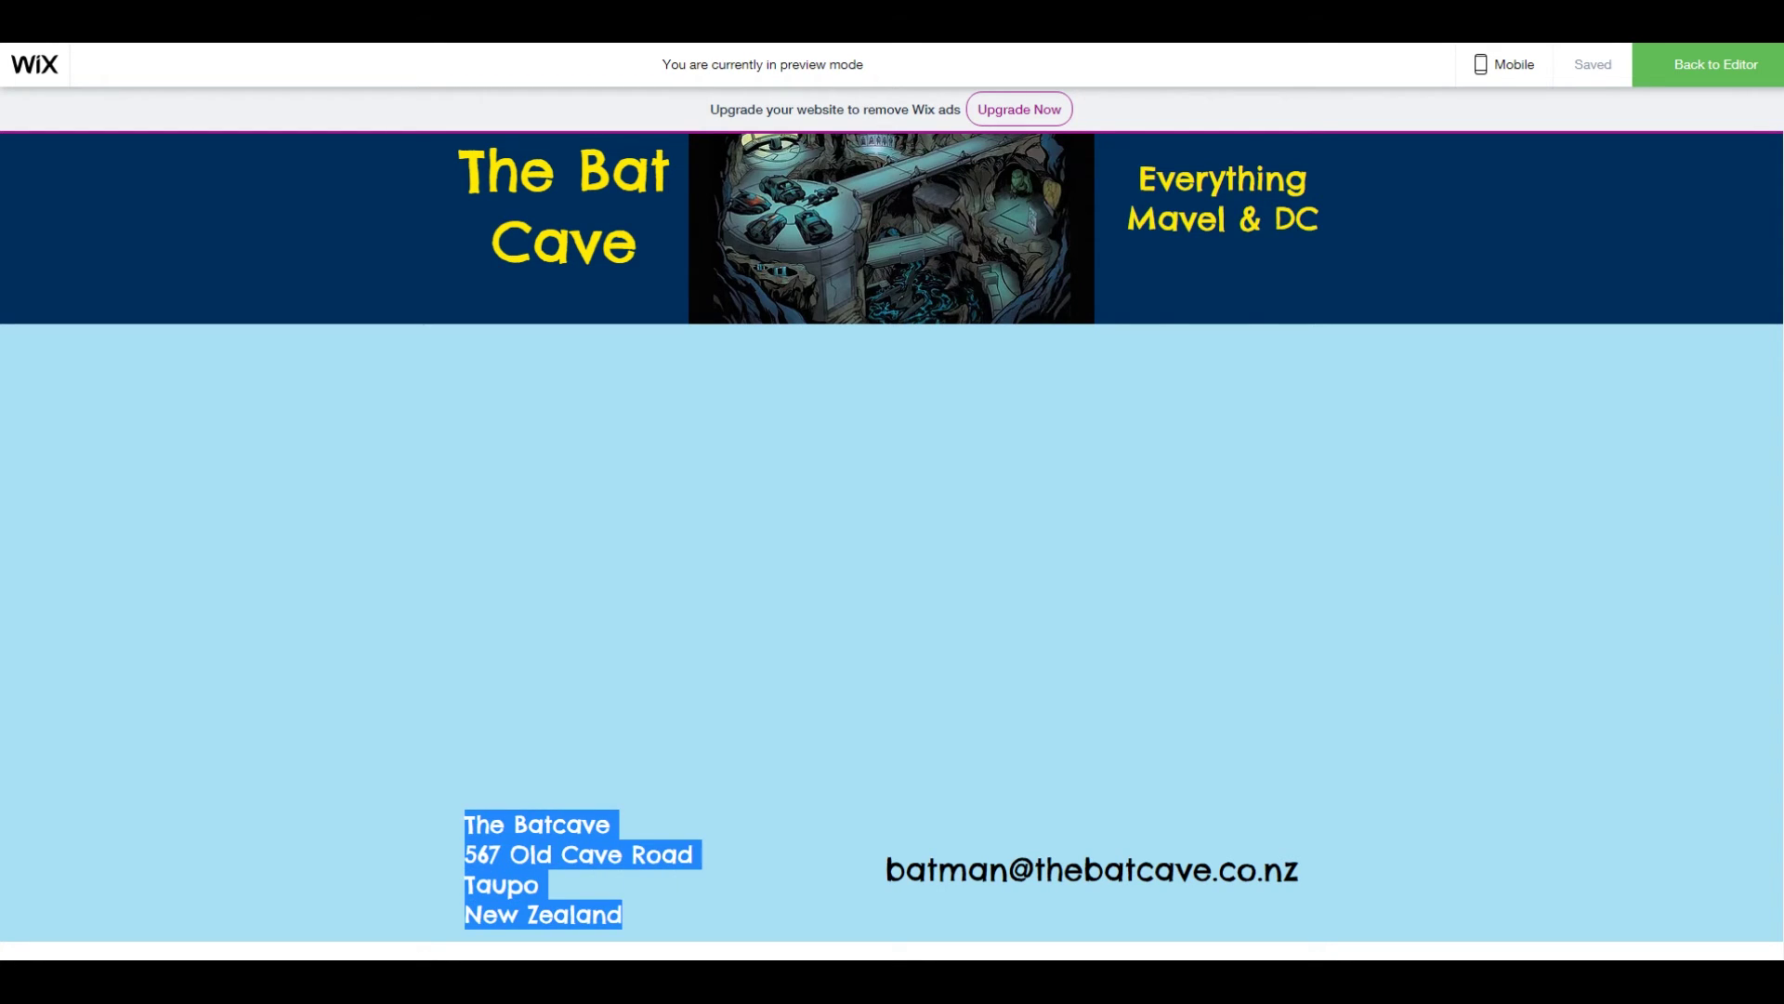
pyautogui.moveTo(886, 869); pyautogui.dragTo(1299, 869)
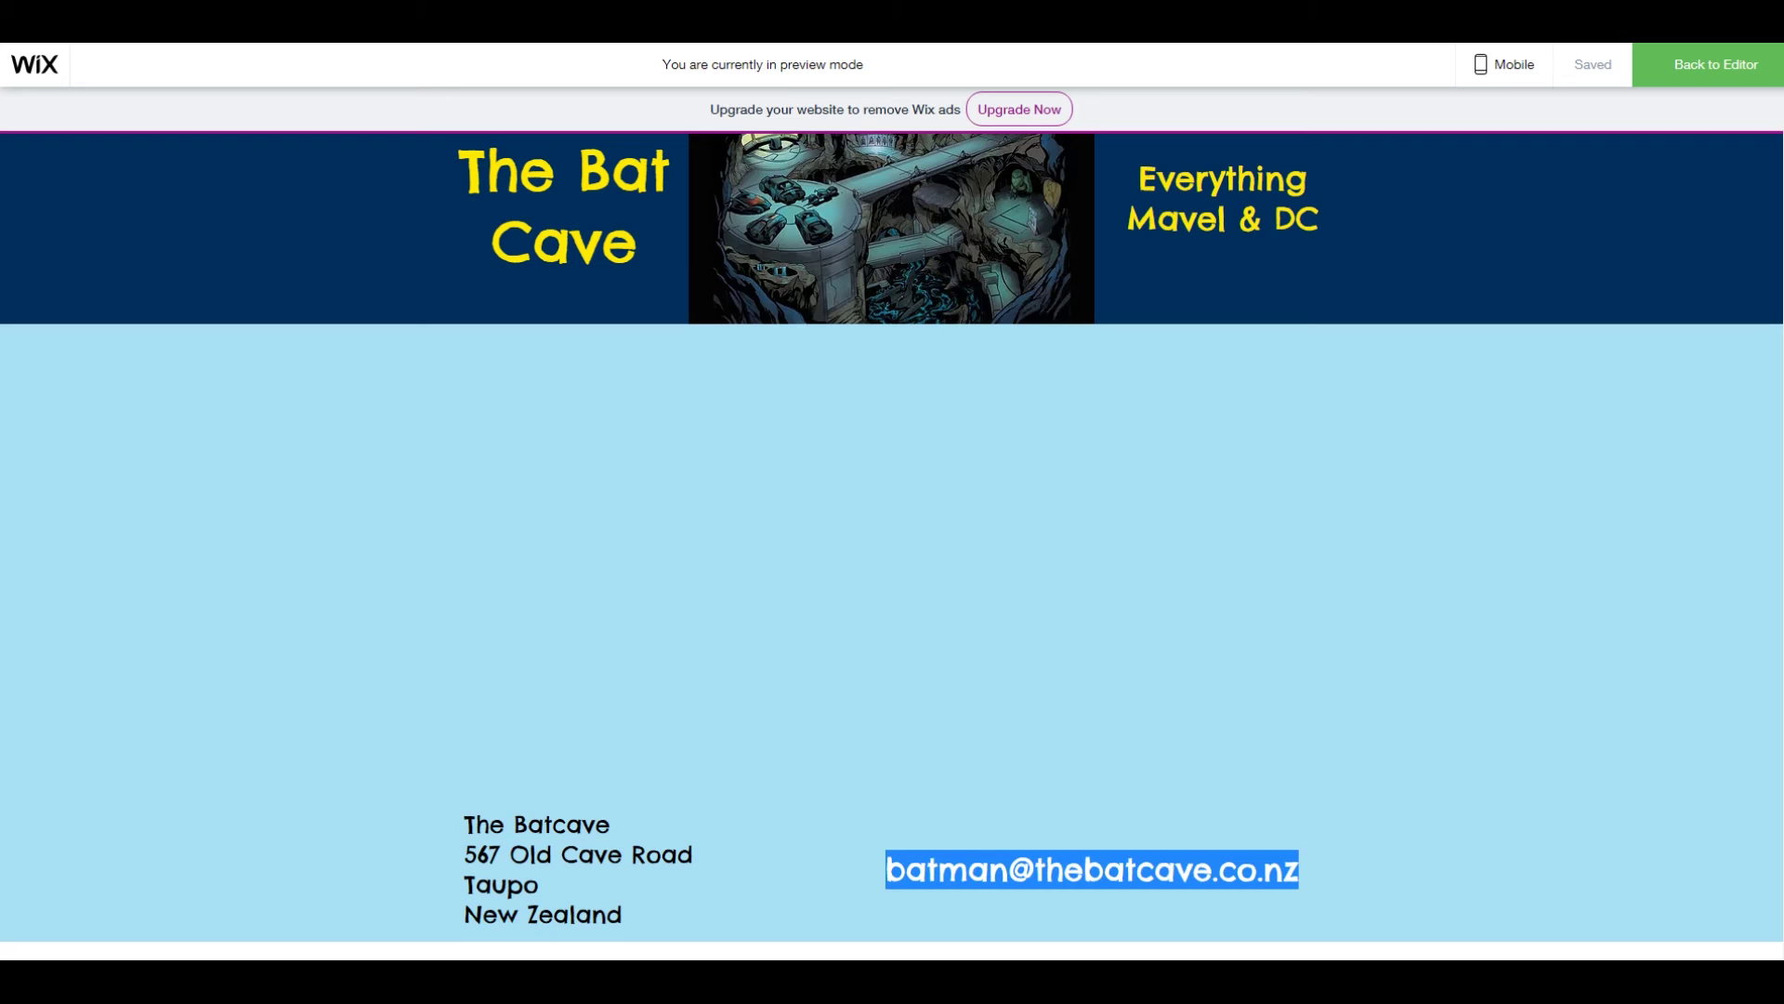